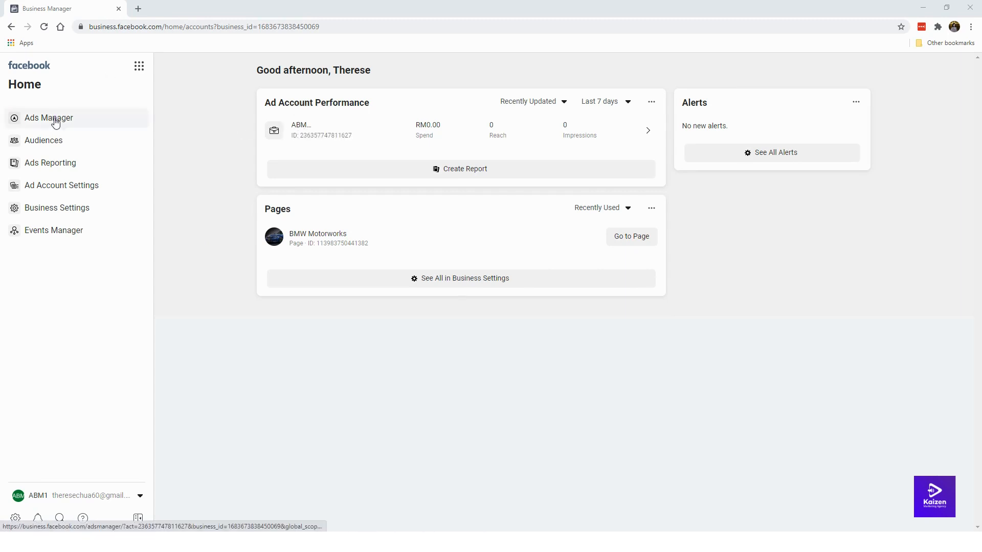
Open the ABM1 ad account in Ads Manager and start customizing the campaign table's columns.
click(297, 133)
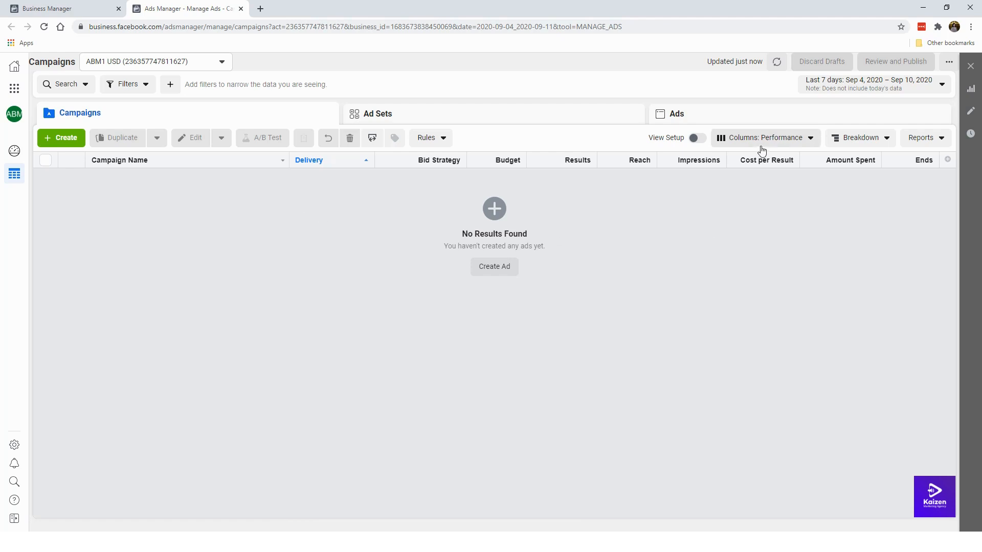
click(763, 147)
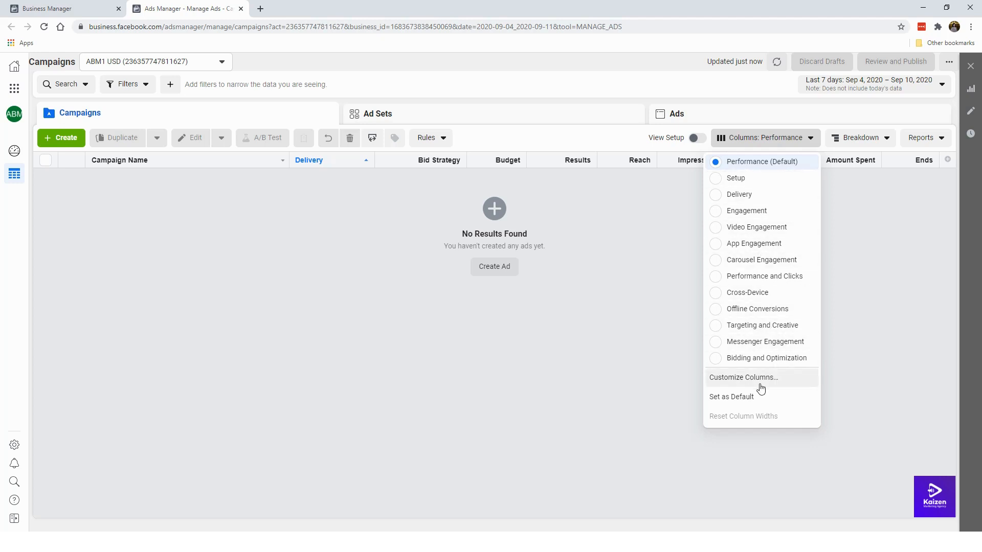
click(760, 387)
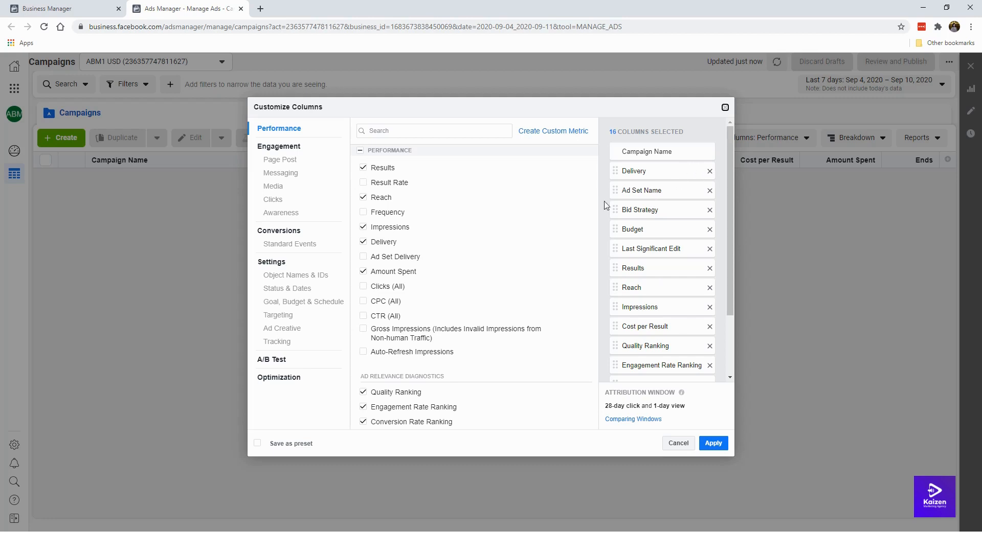
Remove every selected column except Campaign Name from the campaign table's column list.
mouse_move(587, 206)
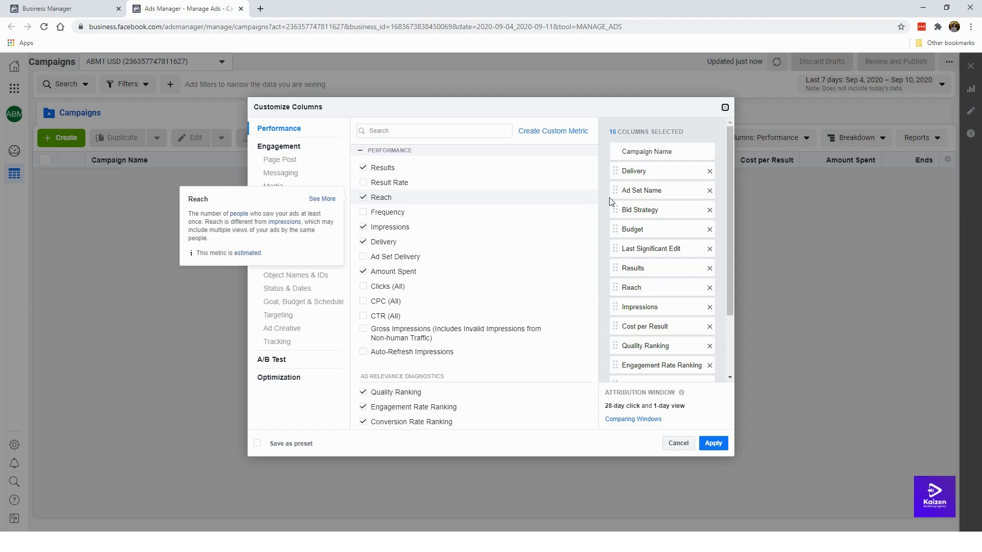
click(710, 171)
click(709, 171)
click(710, 171)
click(710, 170)
click(710, 171)
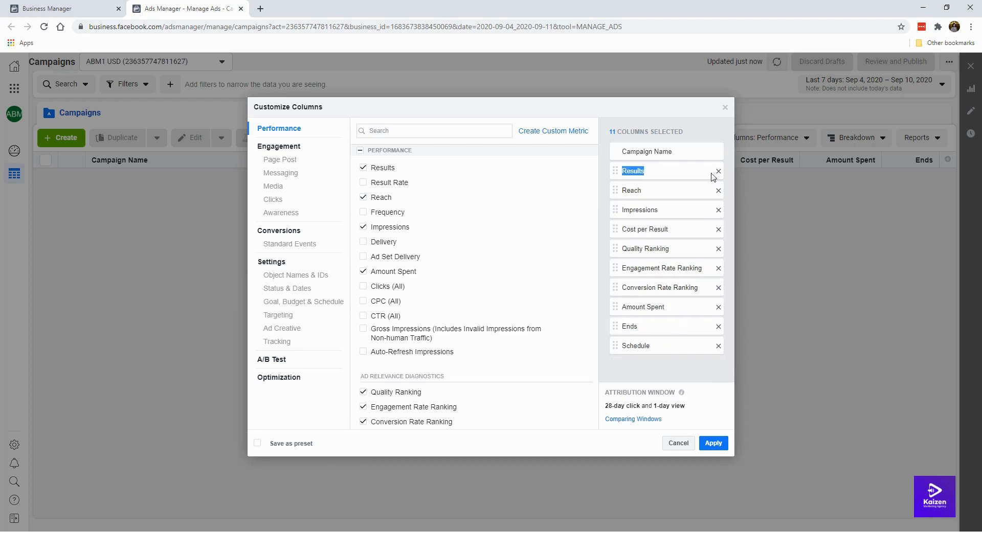
click(719, 171)
click(719, 171)
click(718, 171)
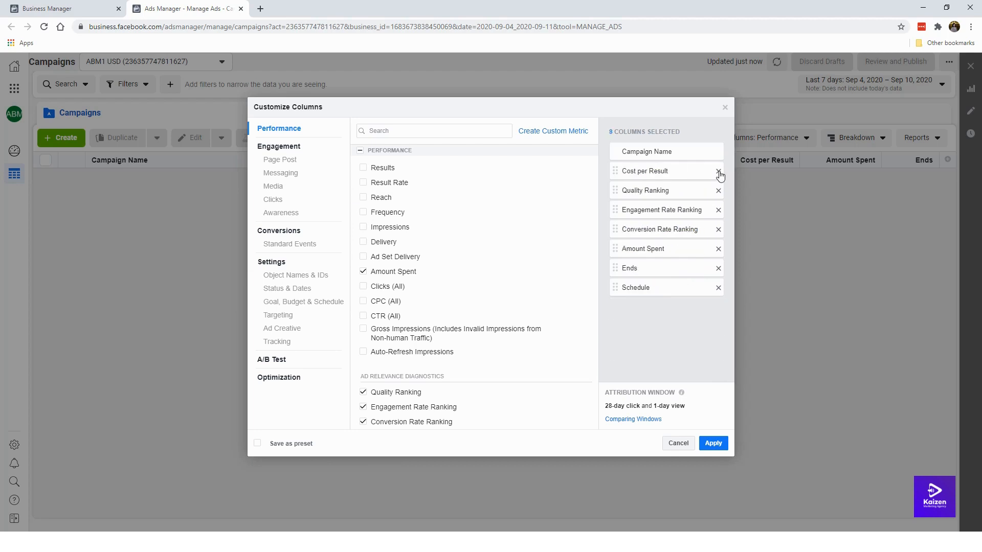
click(718, 172)
click(719, 171)
click(718, 172)
click(719, 171)
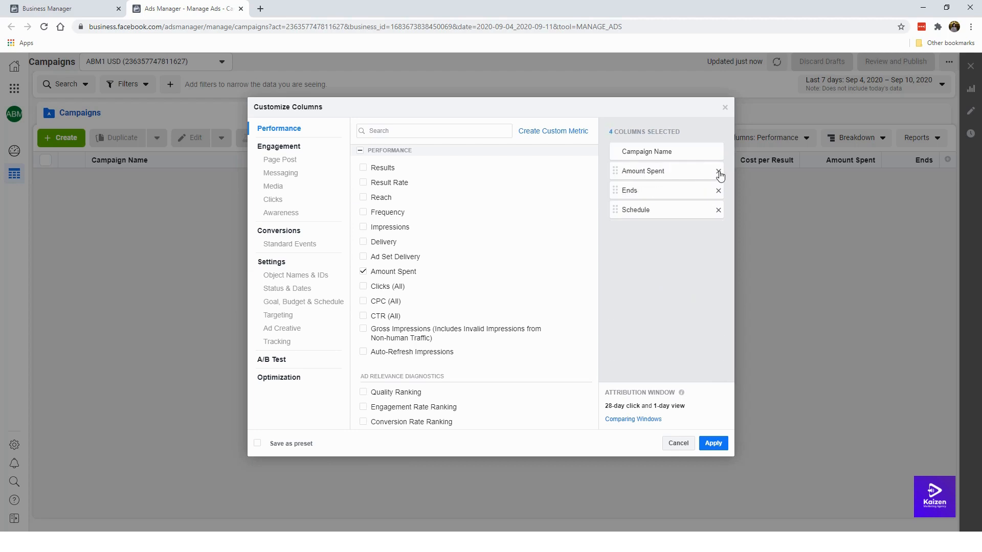
click(719, 172)
click(718, 172)
click(718, 171)
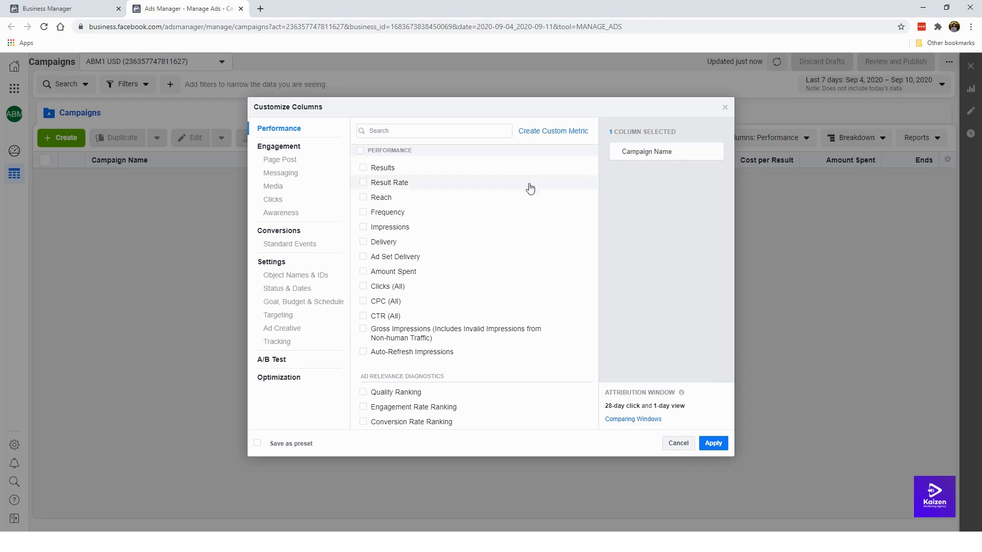
Add the Ad Set Delivery metric to the selected columns.
mouse_move(526, 192)
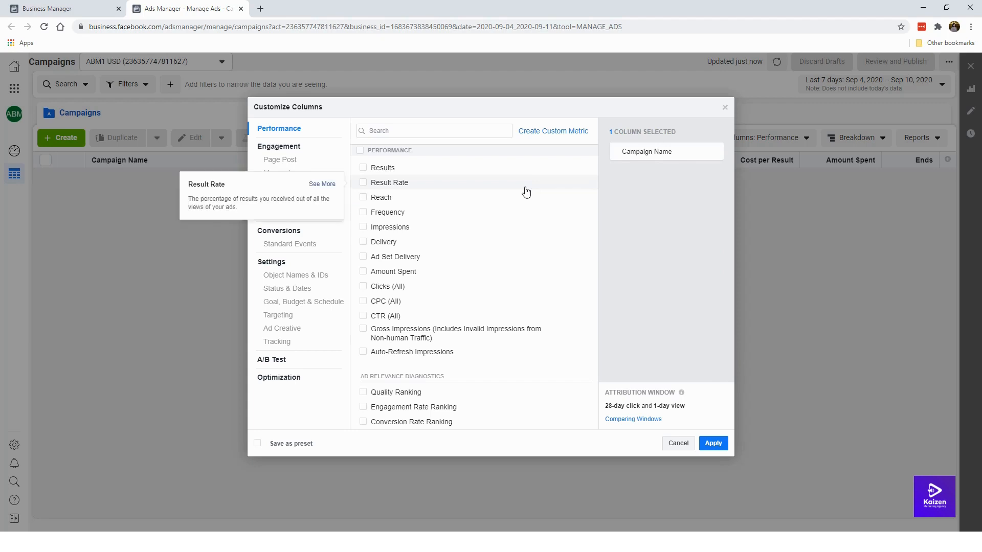
click(479, 131)
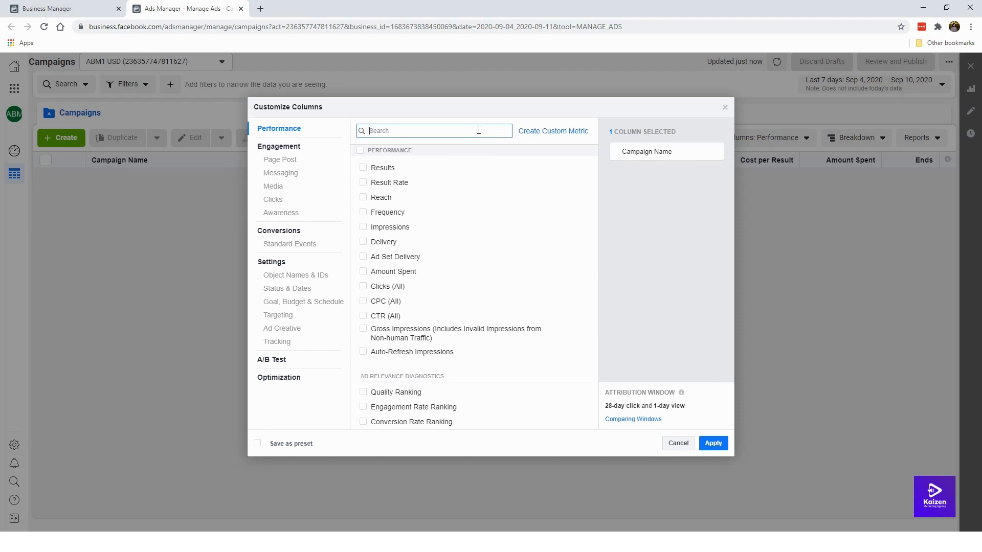
click(402, 257)
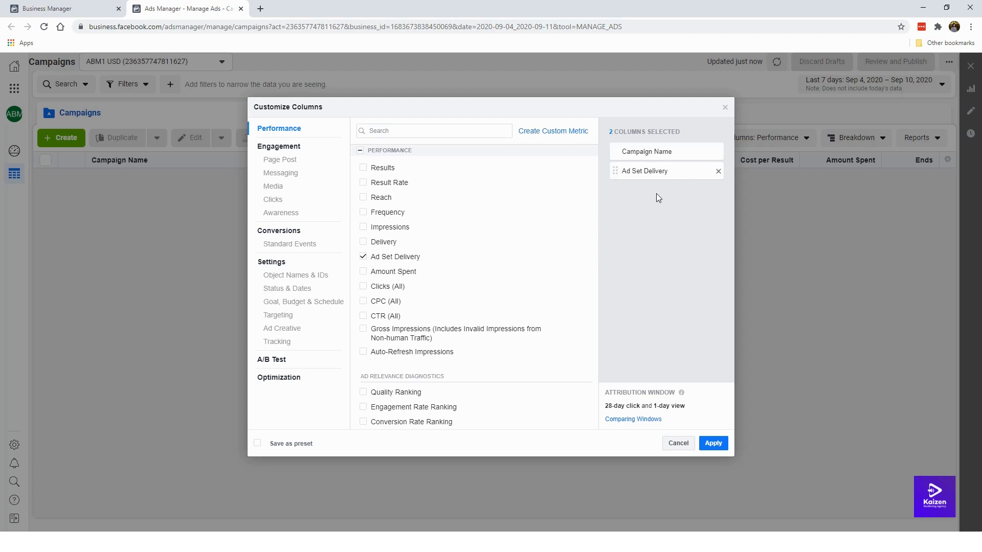
Search the available metrics for "budg" and add Budget to the selected columns.
click(473, 132)
text(bu)
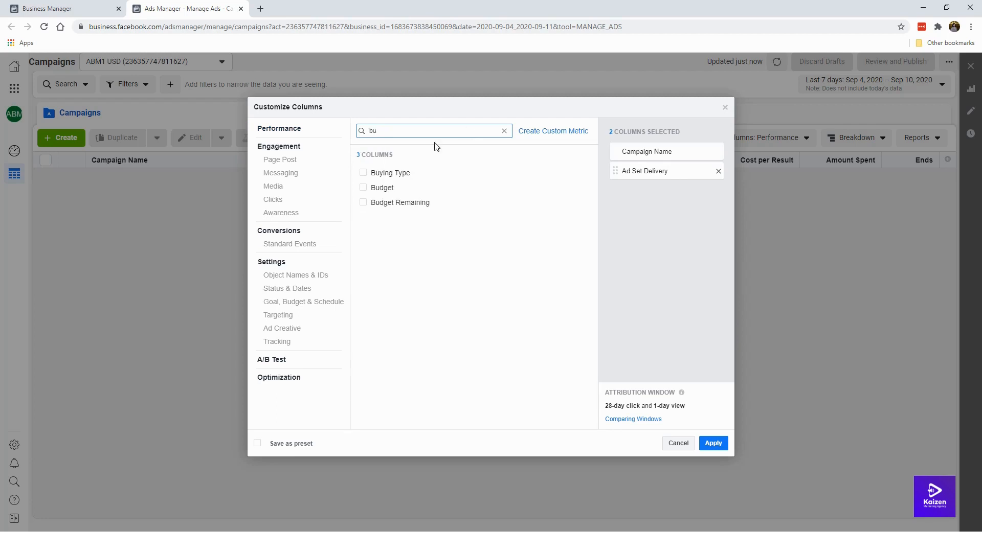
key(BackSpace)
key(BackSpace)
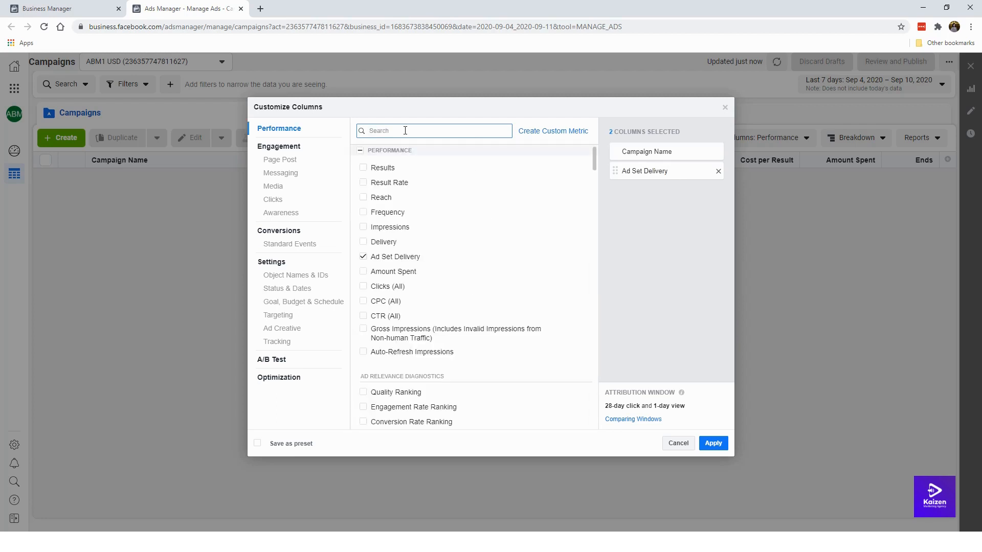
mouse_move(592, 166)
mouse_down()
mouse_move(593, 412)
mouse_move(619, 271)
mouse_move(603, 153)
mouse_move(589, 208)
mouse_move(579, 399)
mouse_move(594, 154)
mouse_up()
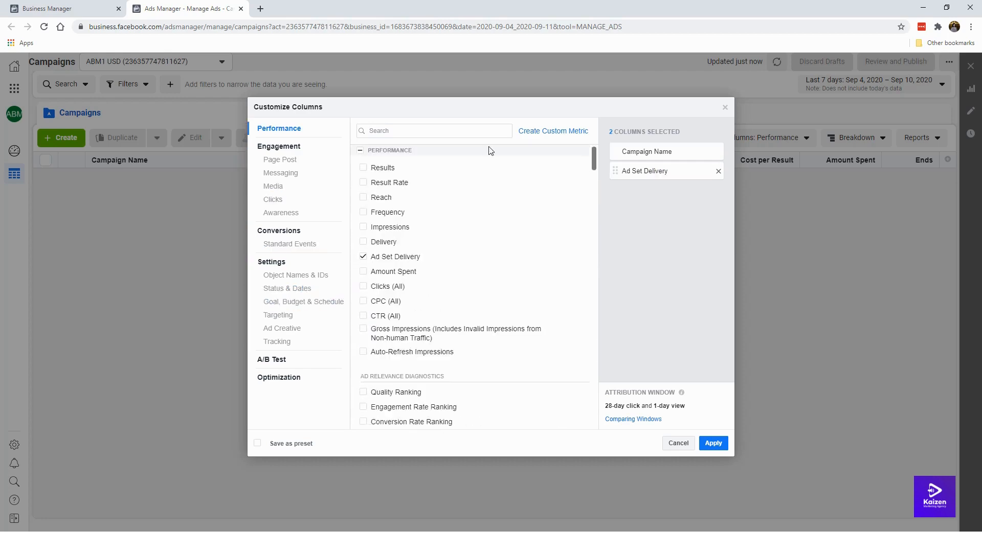
click(389, 129)
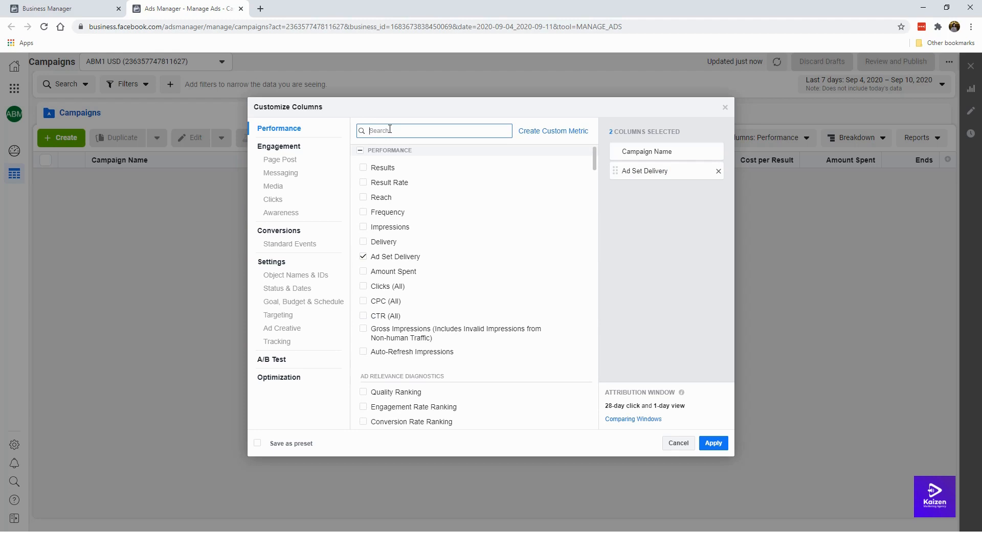
text(budg)
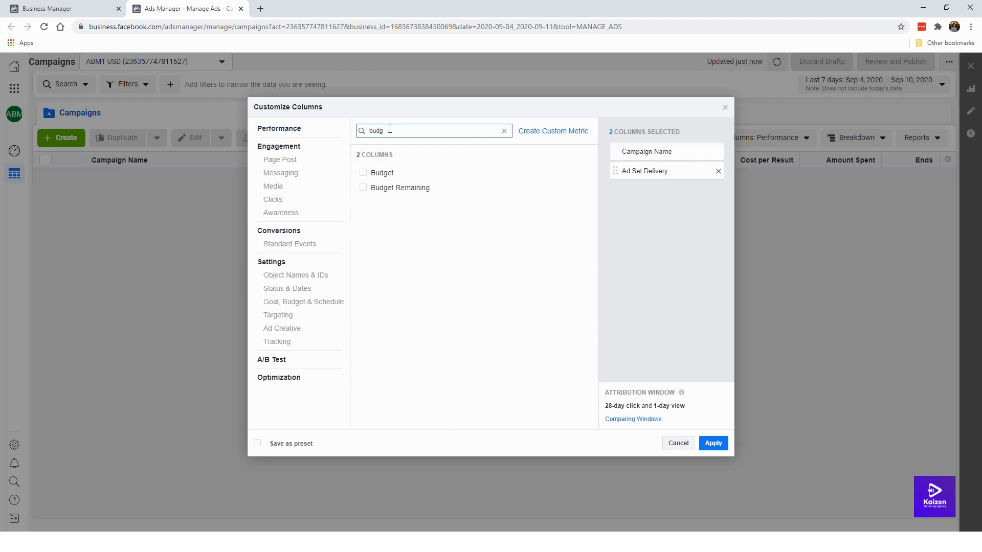
click(363, 175)
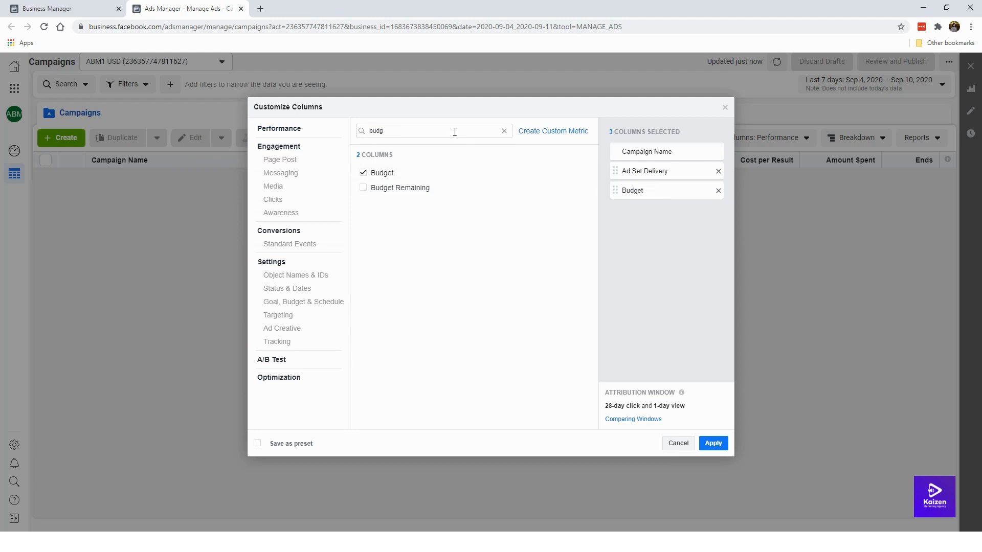
Search the available metrics for "amount" and add Amount Spent to the selected columns.
drag(455, 132, 348, 118)
key(BackSpace)
text(amount)
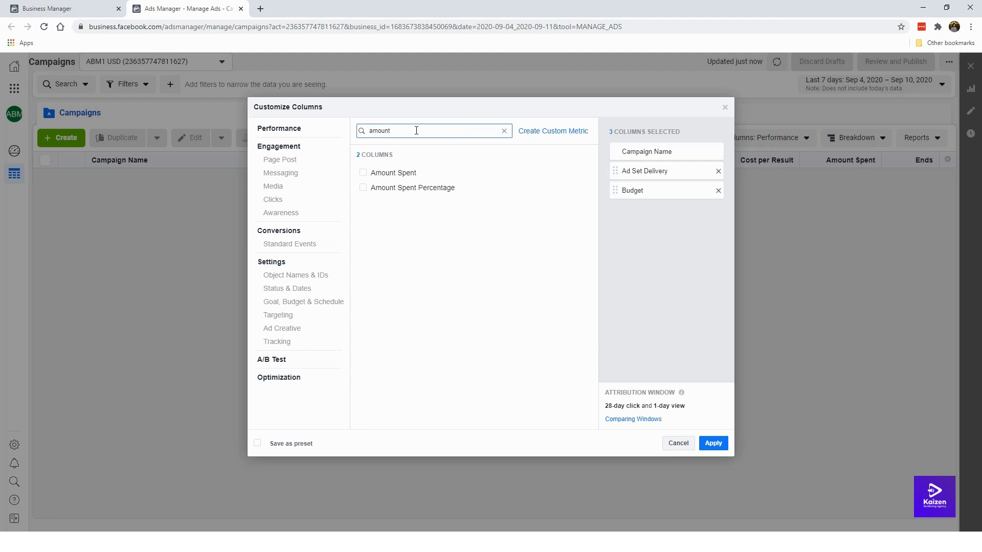
click(400, 173)
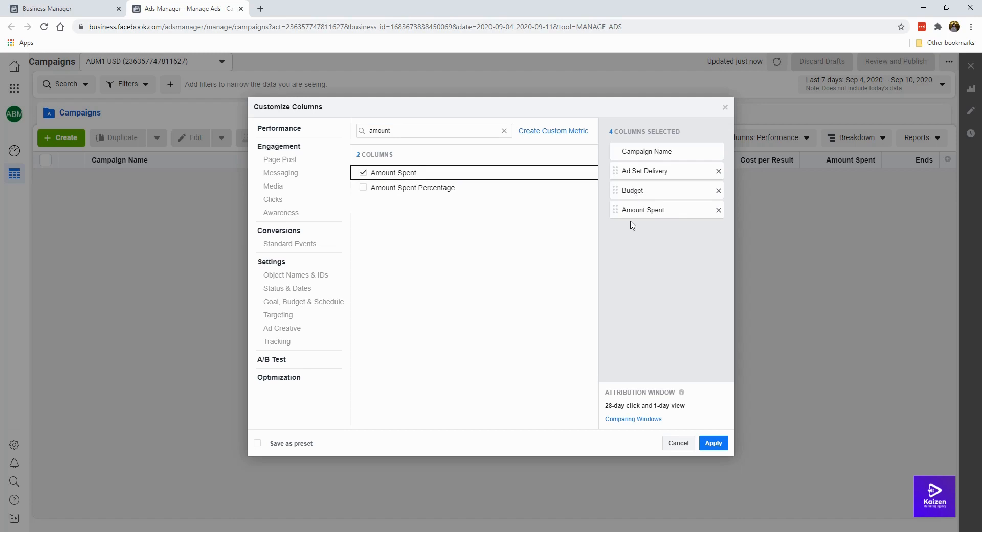
Search the metrics for "impr" and add the Impressions and CPM (Cost per 1,000 Impressions) columns.
double_click(409, 131)
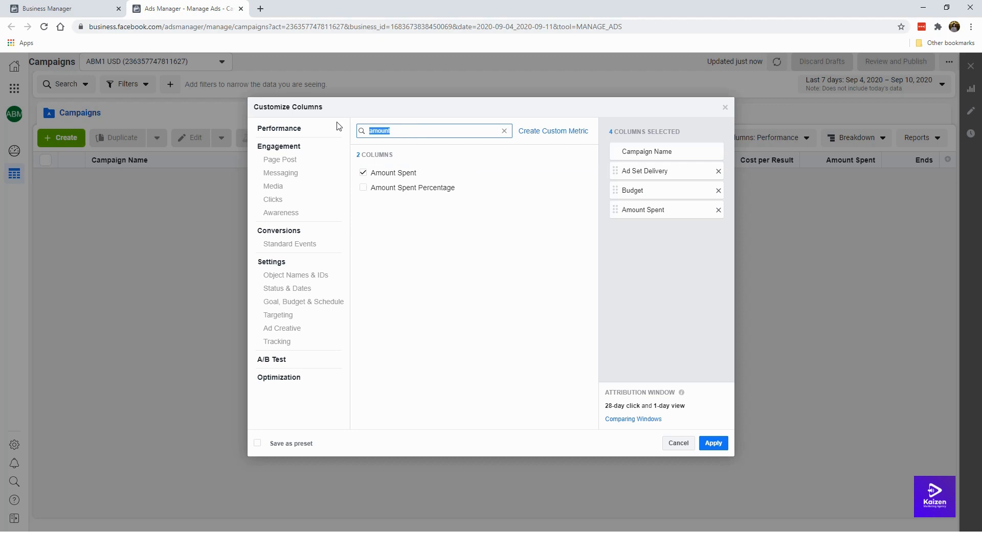
key(BackSpace)
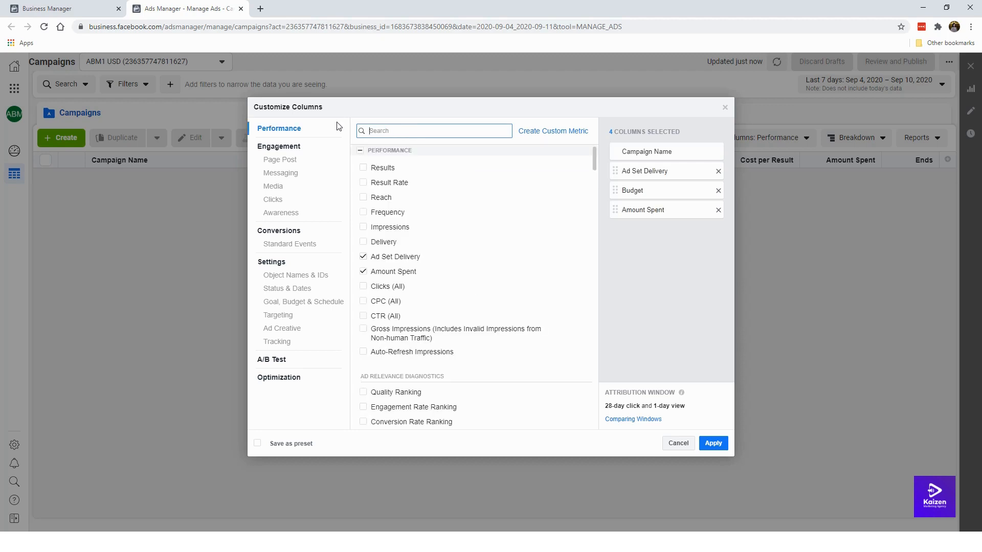
text(impr)
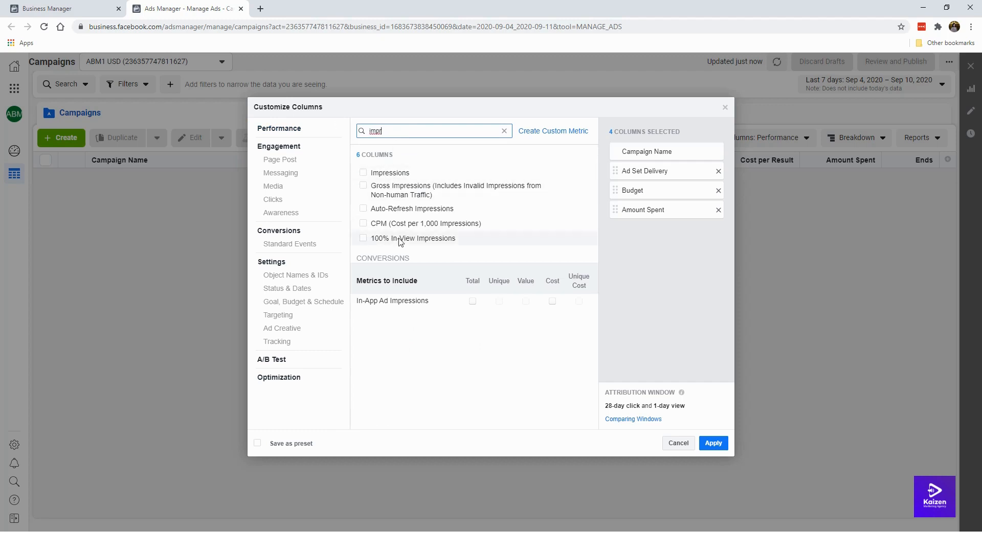
click(364, 174)
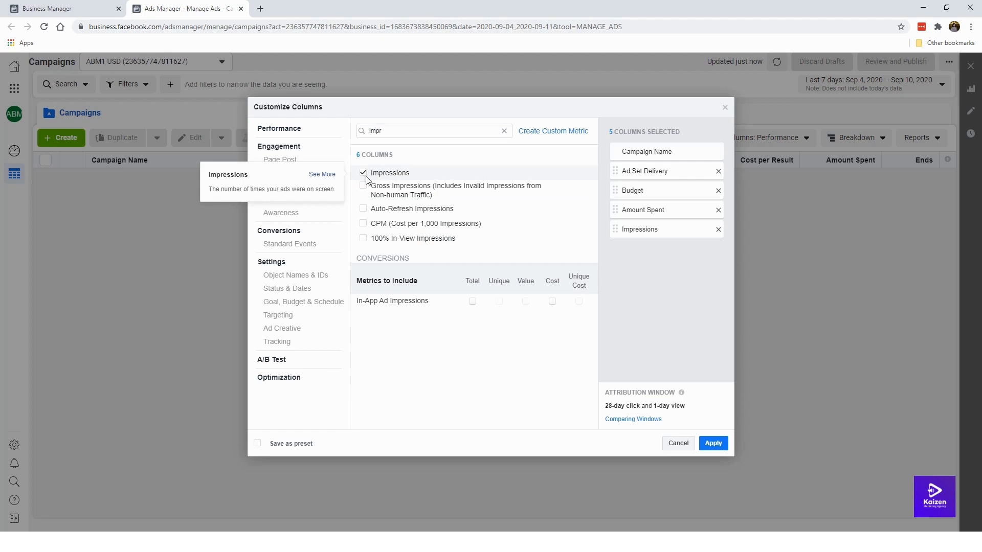
click(363, 225)
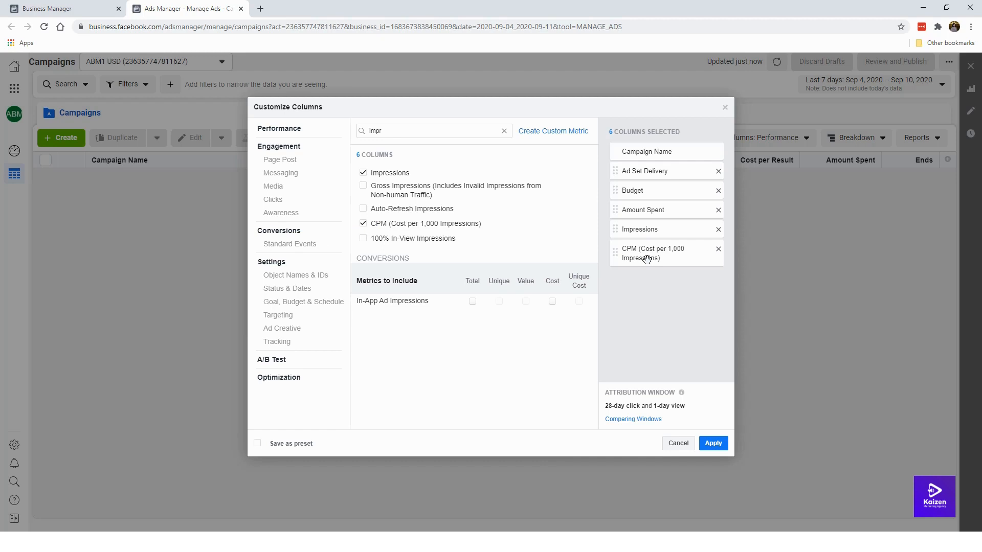
Try out the Reach column placed directly above Impressions, and remove it from the selection again.
click(504, 130)
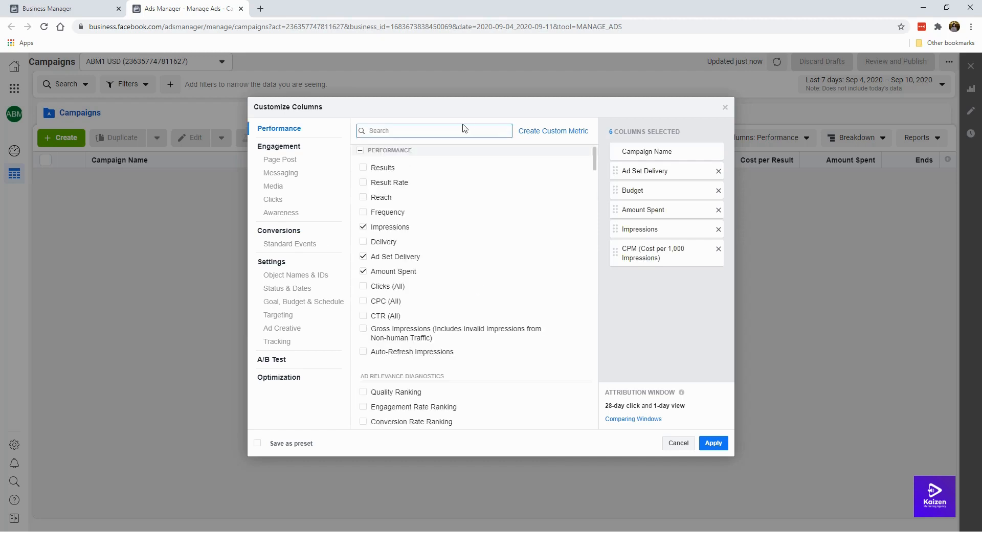
text(reac)
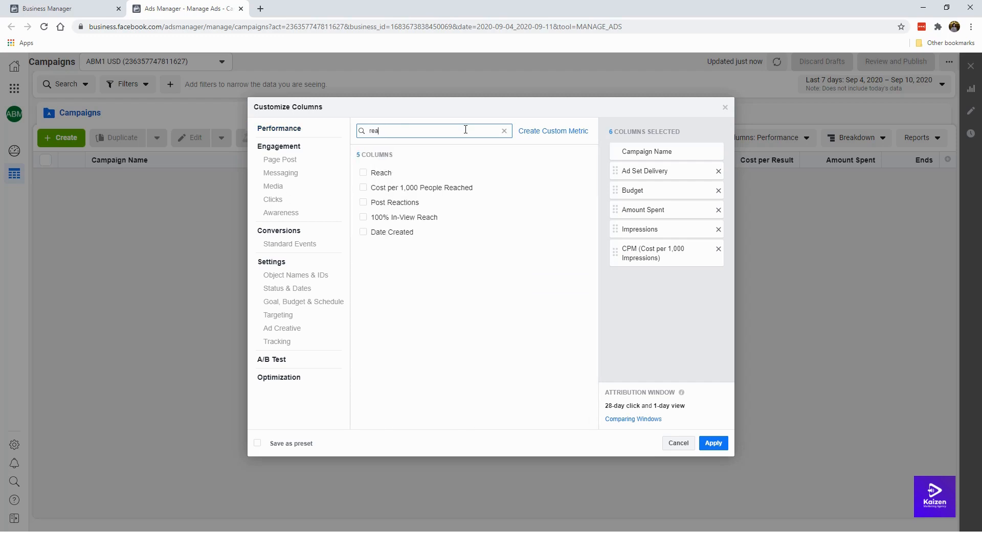
click(433, 172)
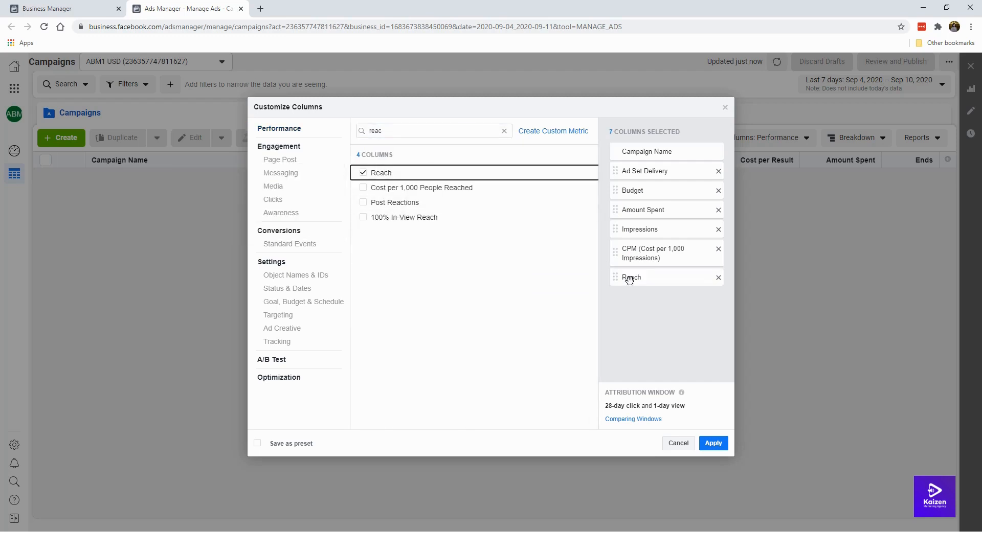
drag(631, 276, 649, 285)
drag(649, 285, 639, 224)
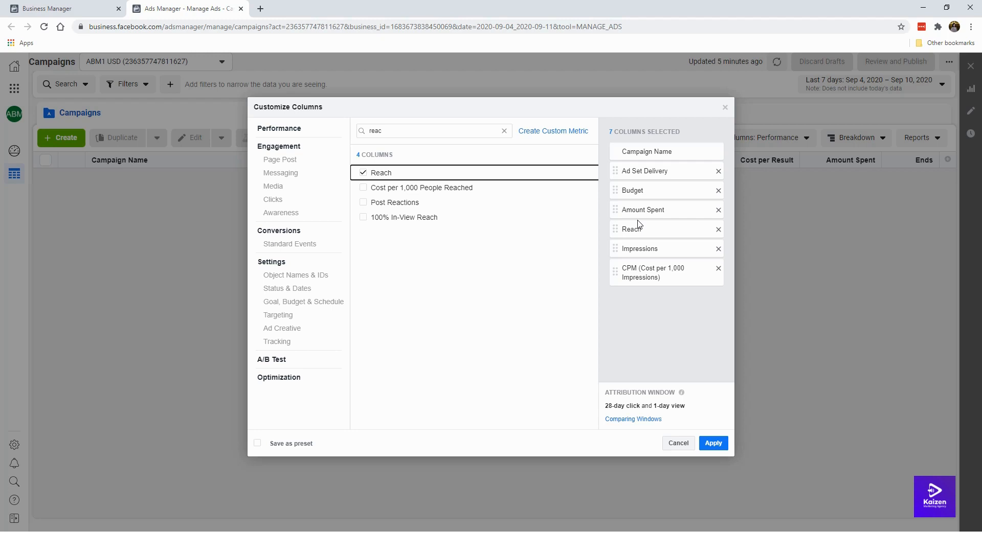
click(718, 230)
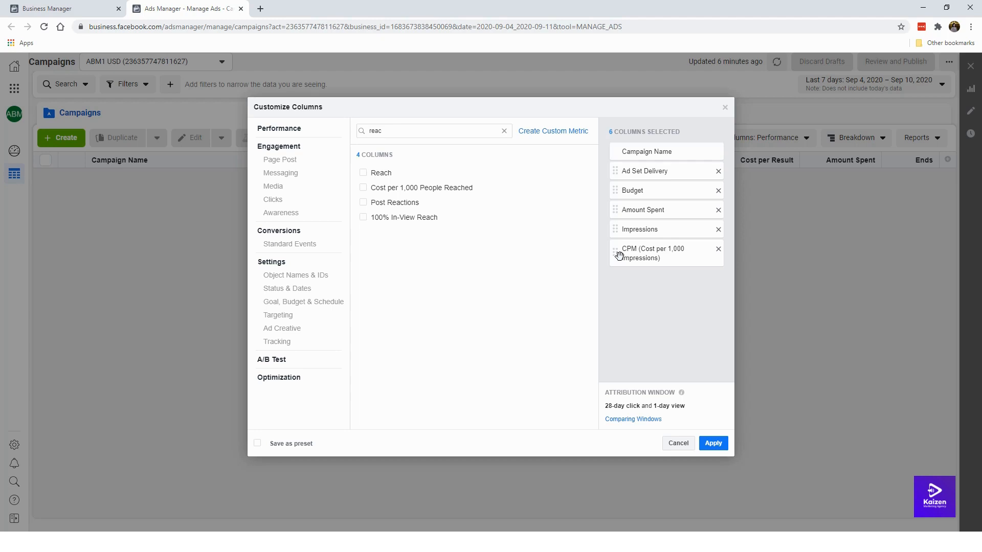
Search the metrics for "link" and add the Link Clicks and CPC (Cost per Link Click) columns.
click(504, 130)
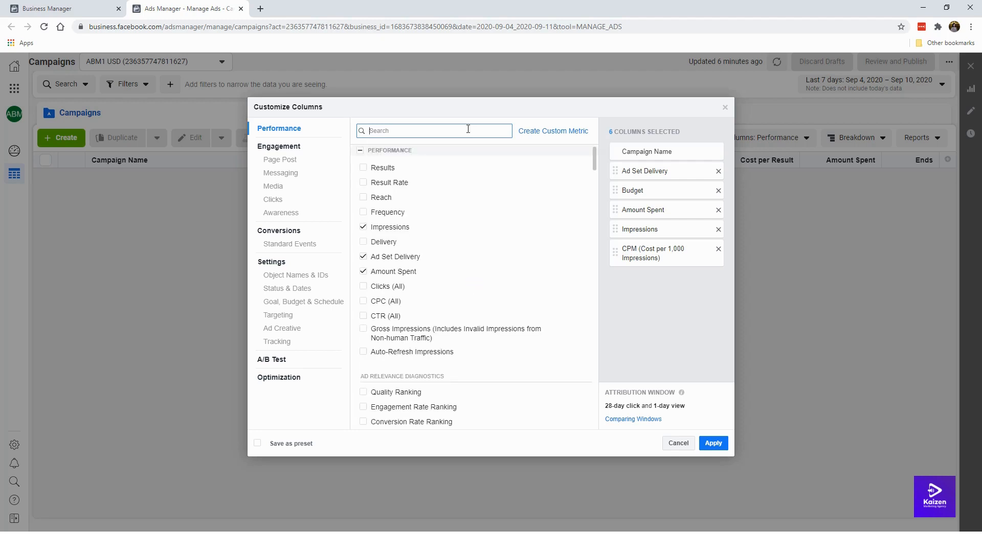
text(link)
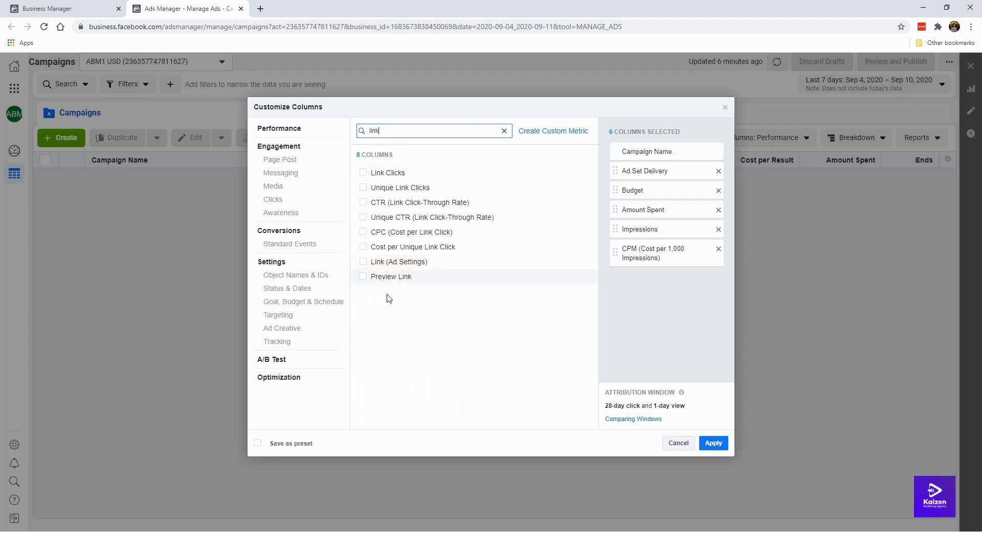
click(393, 176)
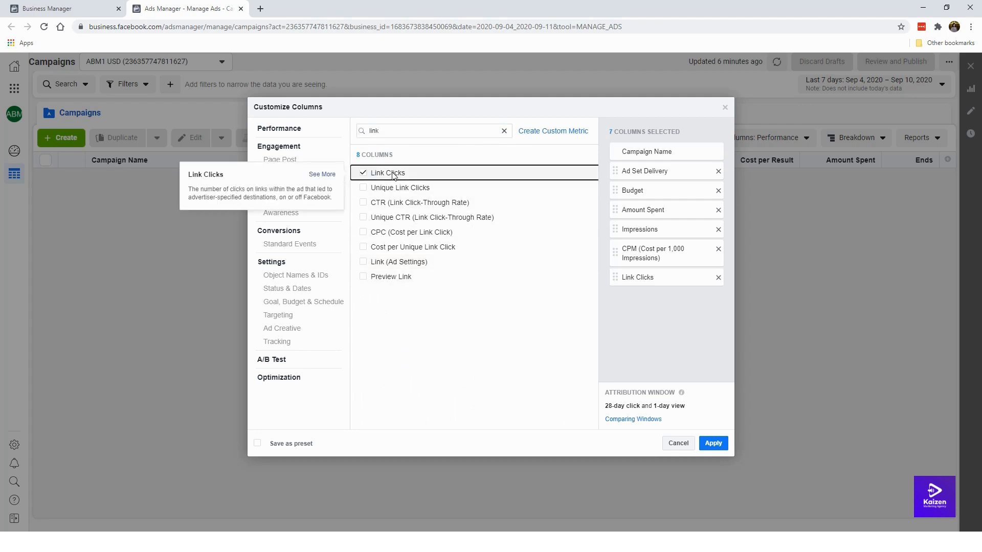
click(387, 236)
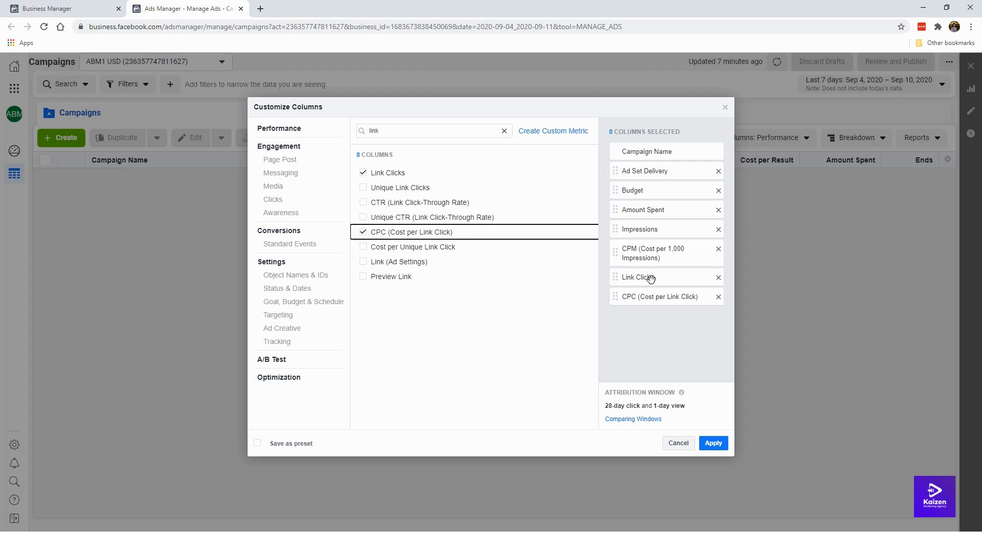
Search the metrics for "ctr" and add the CTR (Link Click-Through Rate) and CTR (All) columns.
click(504, 131)
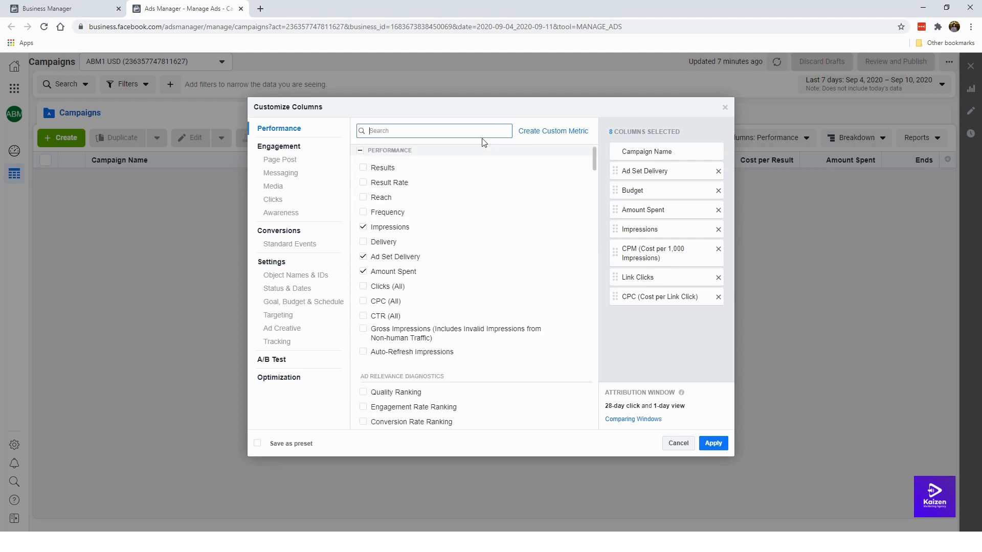
text(ctr)
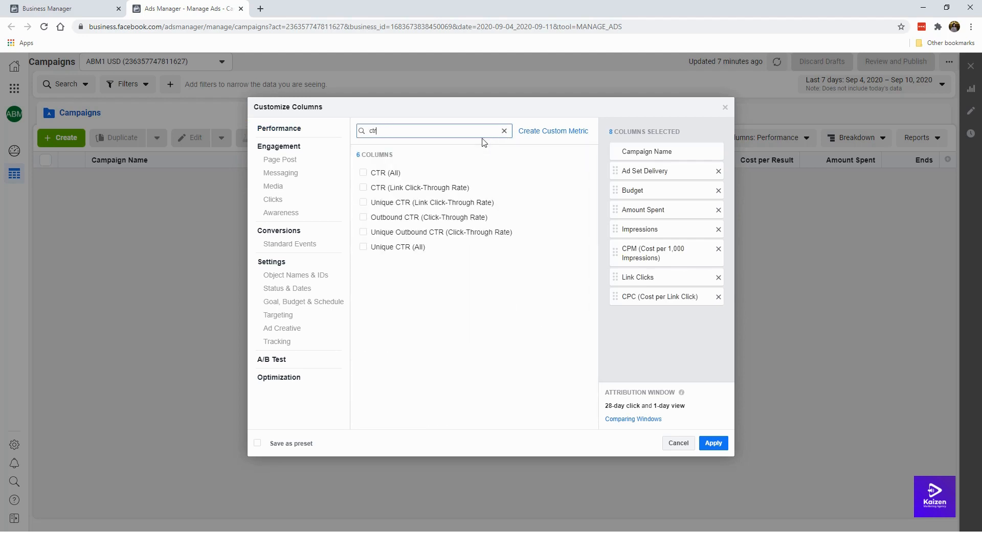
click(412, 189)
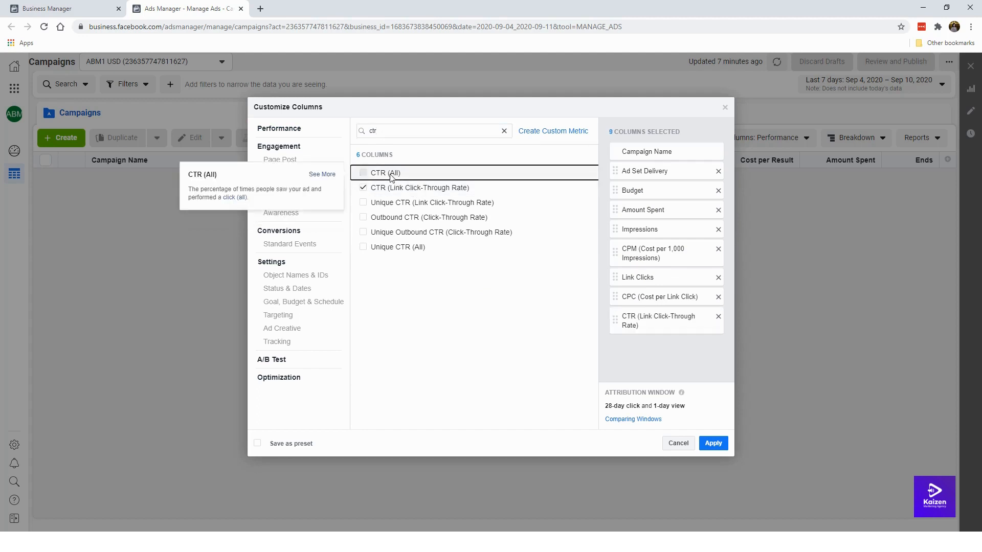
click(388, 173)
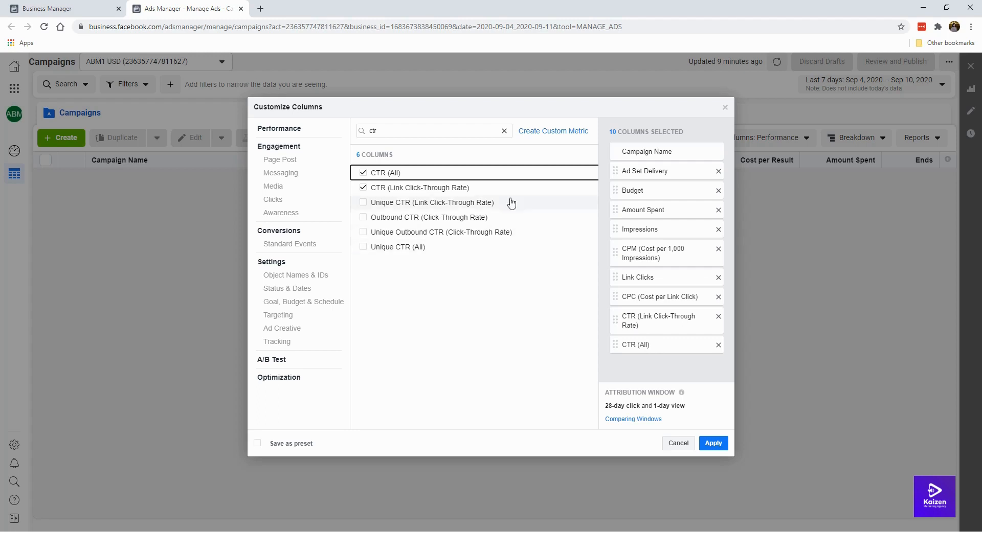
Search the metrics for "lead" and include the Total and Cost columns for Leads.
drag(377, 132, 344, 143)
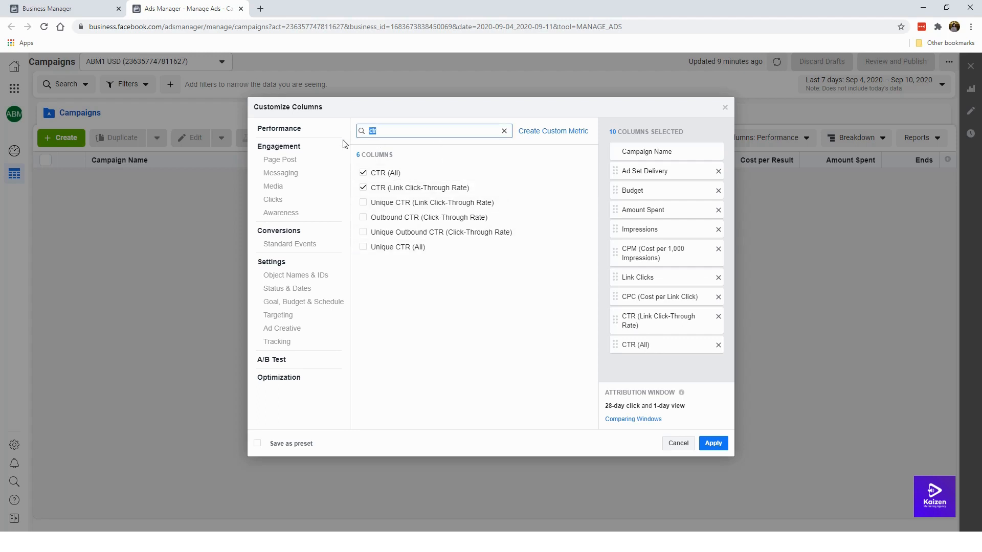
key(BackSpace)
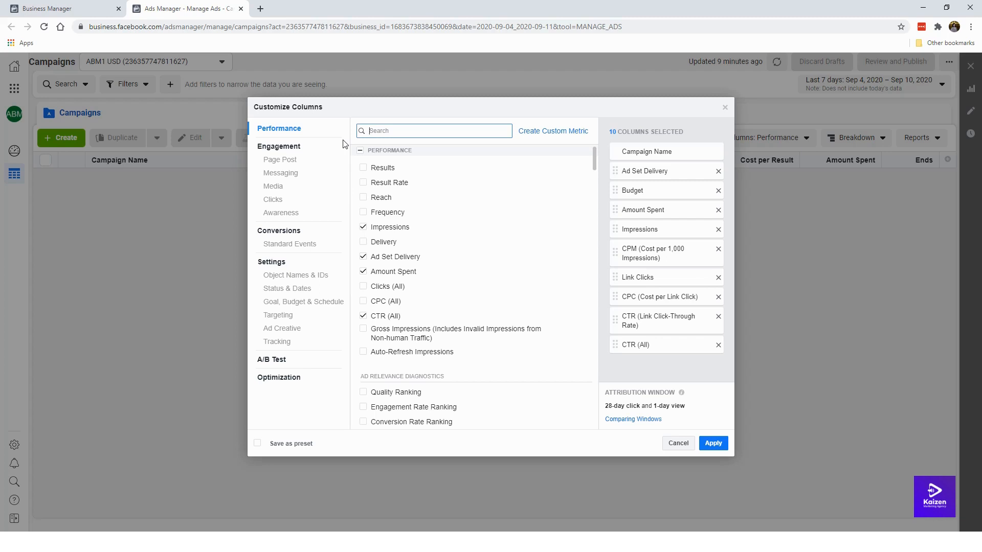
text(lead)
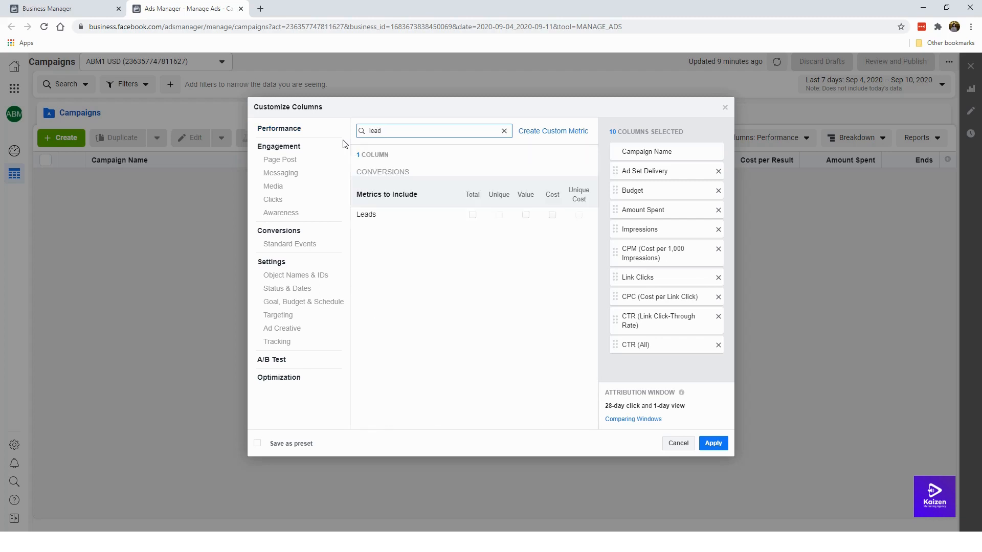
click(471, 215)
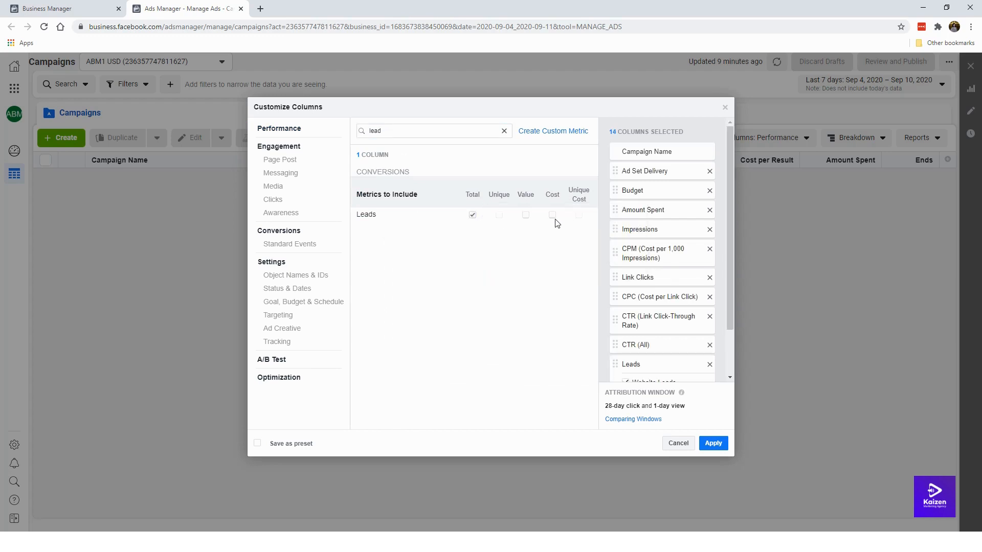
click(553, 216)
Exclude the Website Leads, Offline Leads and On-Facebook Leads sub-columns from the selected Leads metric.
scroll(646, 244, down, 2)
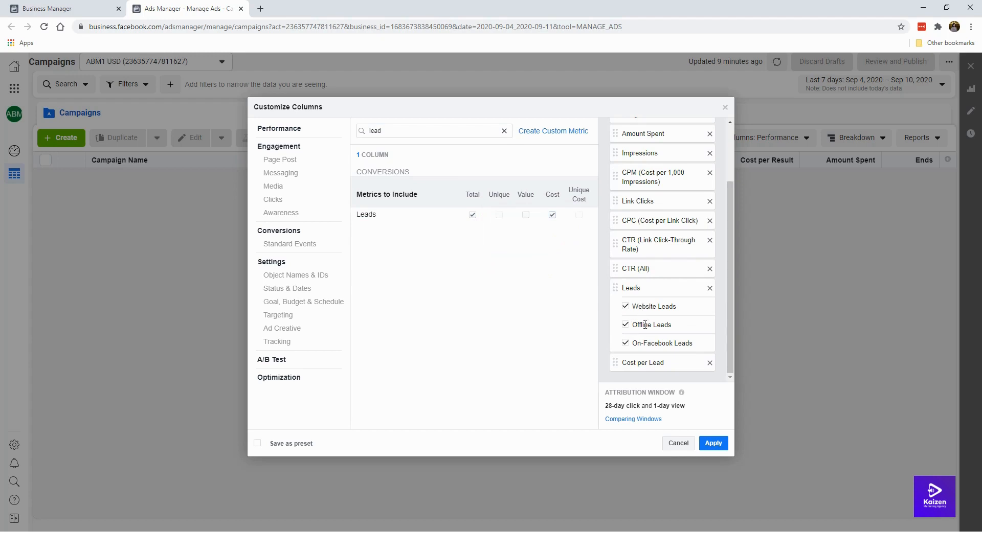
click(625, 307)
click(626, 325)
click(626, 343)
Review the full list of selected columns from Campaign Name down to Cost per Lead.
scroll(663, 276, up, 2)
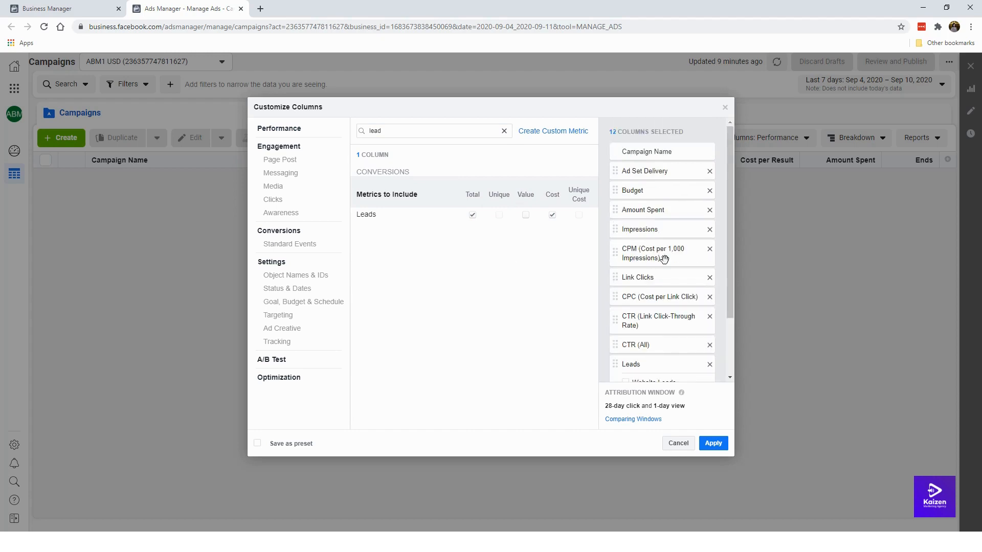
scroll(665, 266, down, 2)
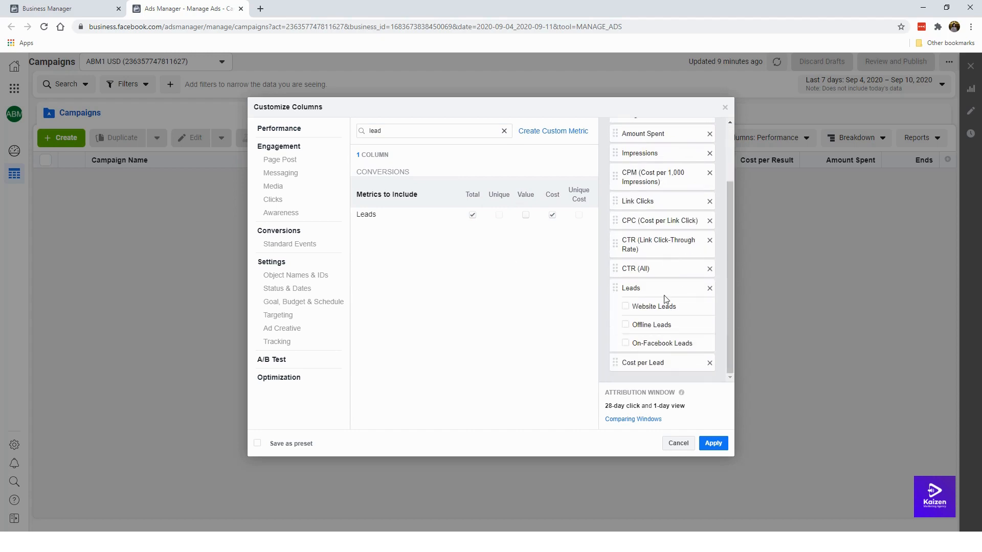
scroll(660, 317, up, 3)
scroll(649, 245, down, 3)
scroll(665, 204, up, 3)
scroll(675, 154, down, 3)
scroll(662, 230, up, 3)
scroll(651, 186, down, 3)
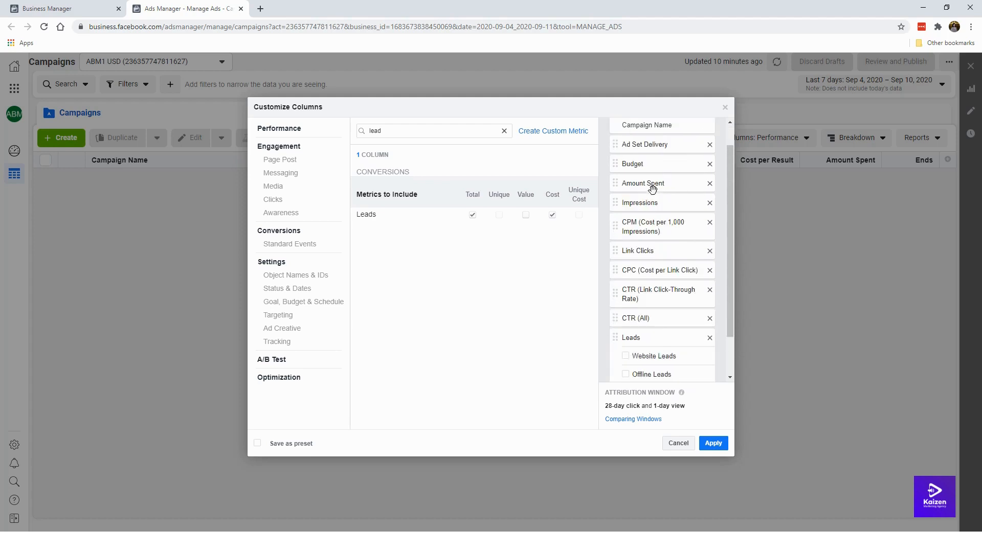
scroll(660, 279, up, 2)
scroll(623, 234, up, 1)
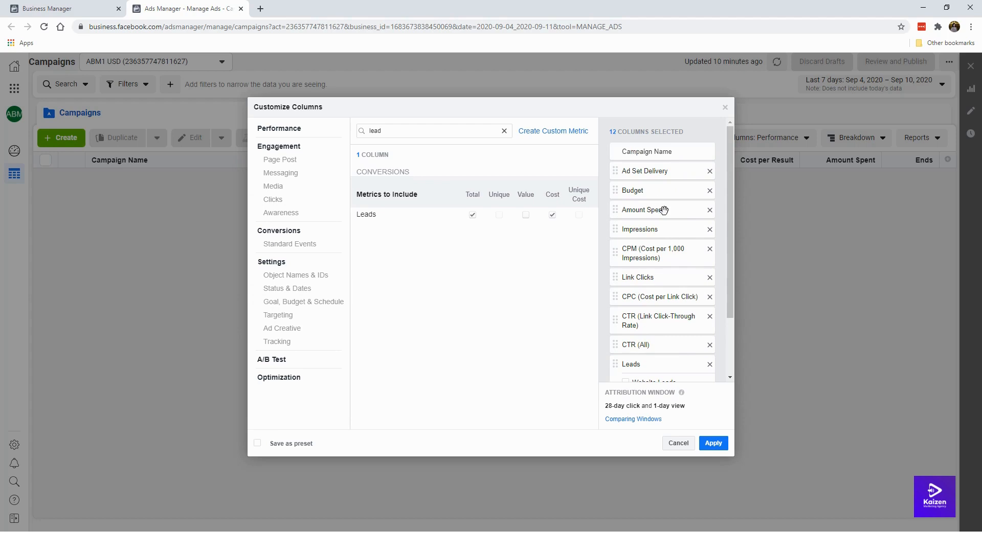
scroll(664, 210, down, 2)
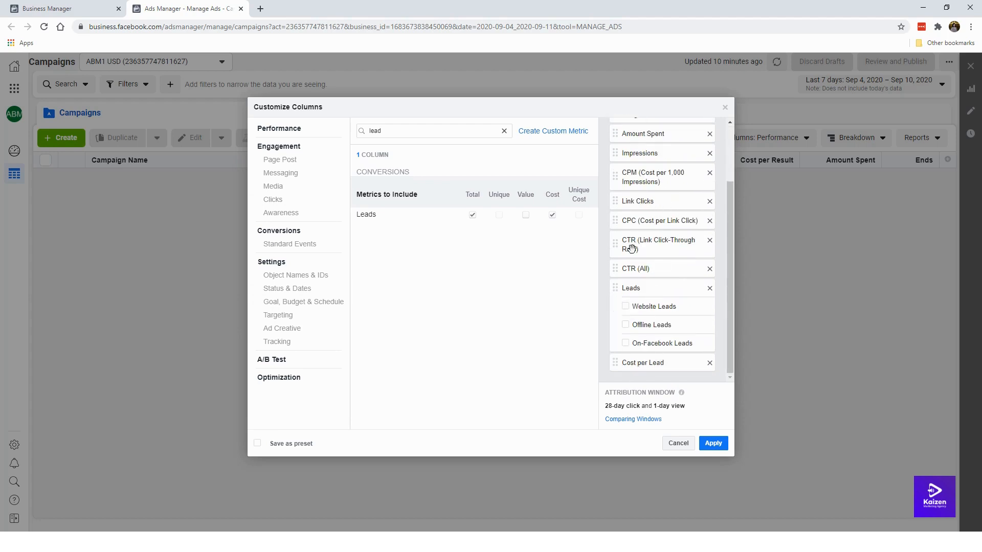
scroll(632, 248, up, 2)
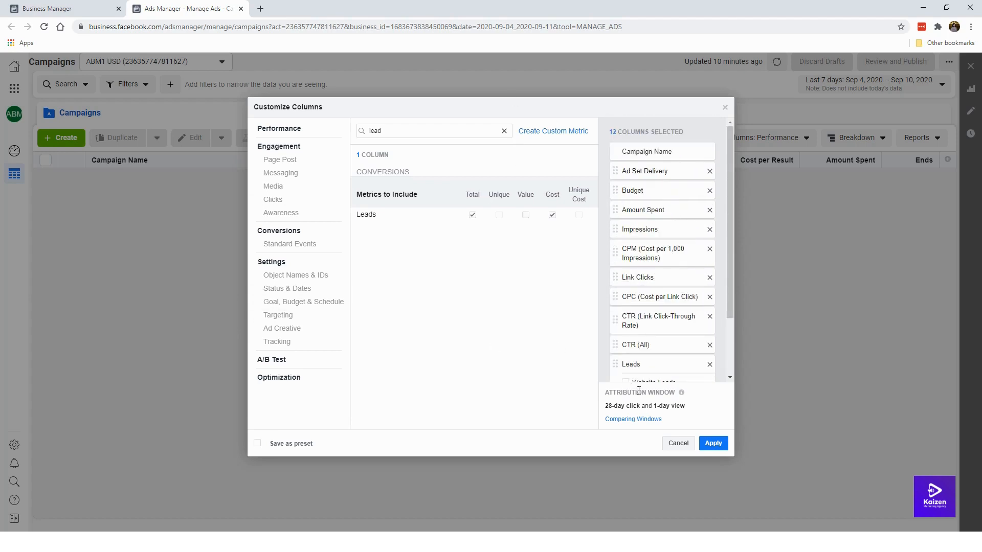
Save the column selection as a preset named "Lead Gen" and apply it to the campaign table.
click(302, 444)
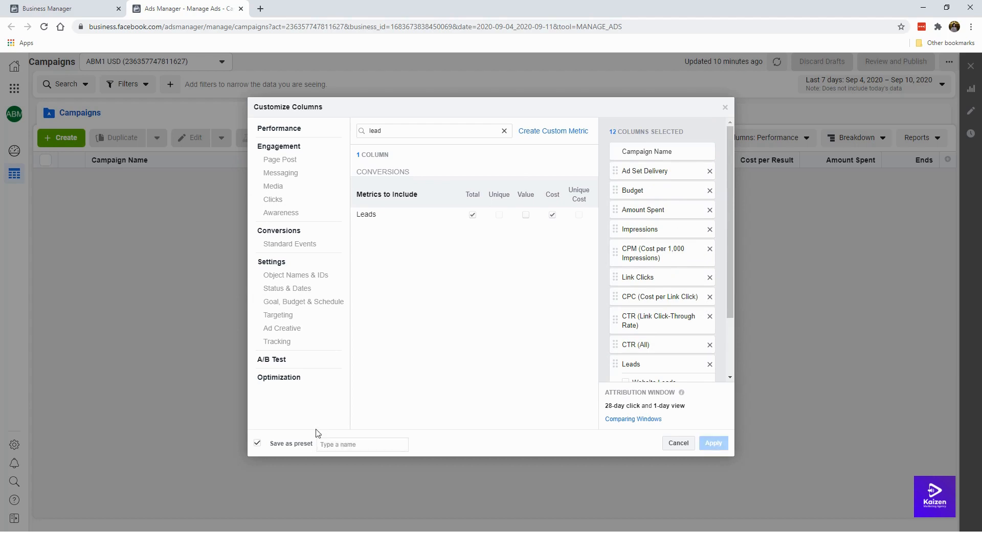
click(343, 446)
text(Lead Gen)
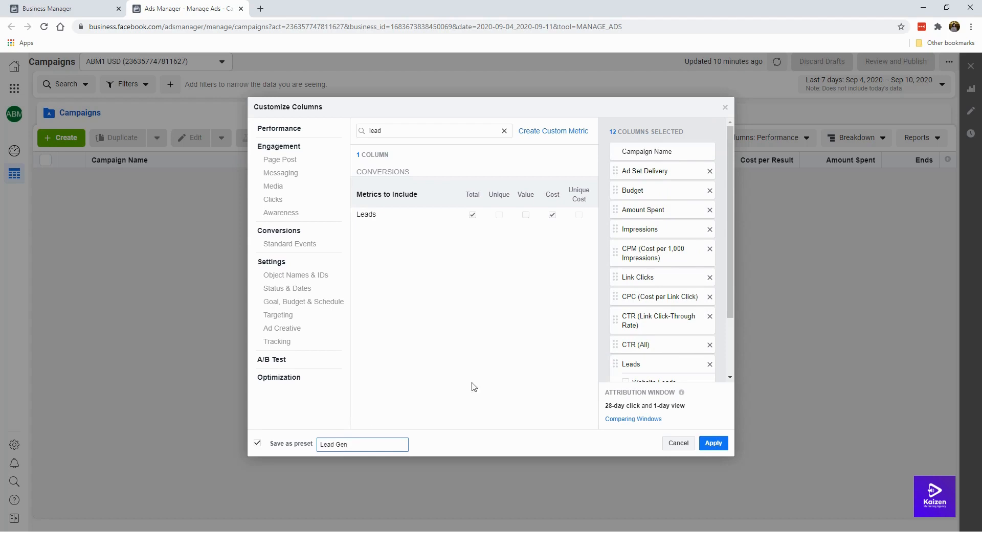
scroll(649, 373, down, 2)
click(713, 443)
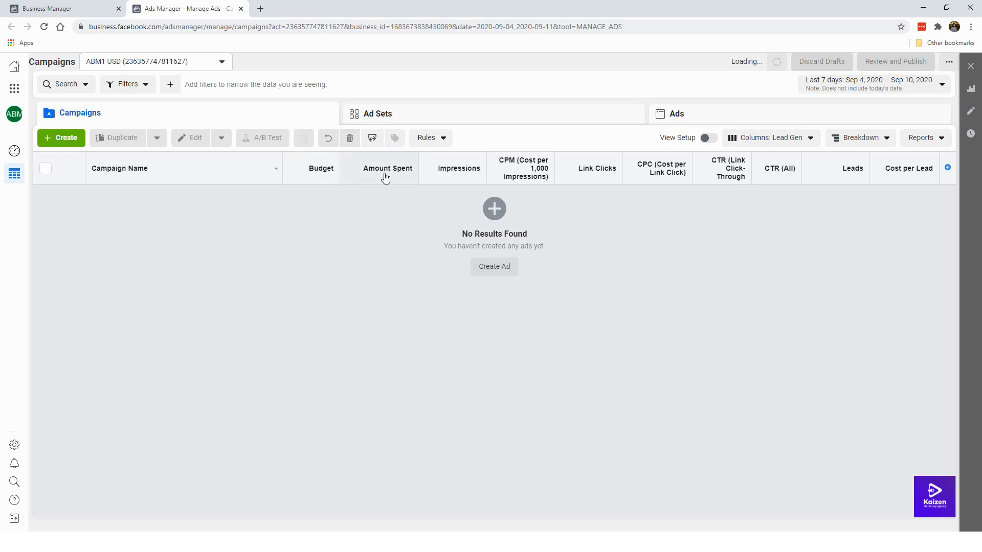
Set the Lead Gen column preset as the default for the campaign table.
mouse_move(526, 164)
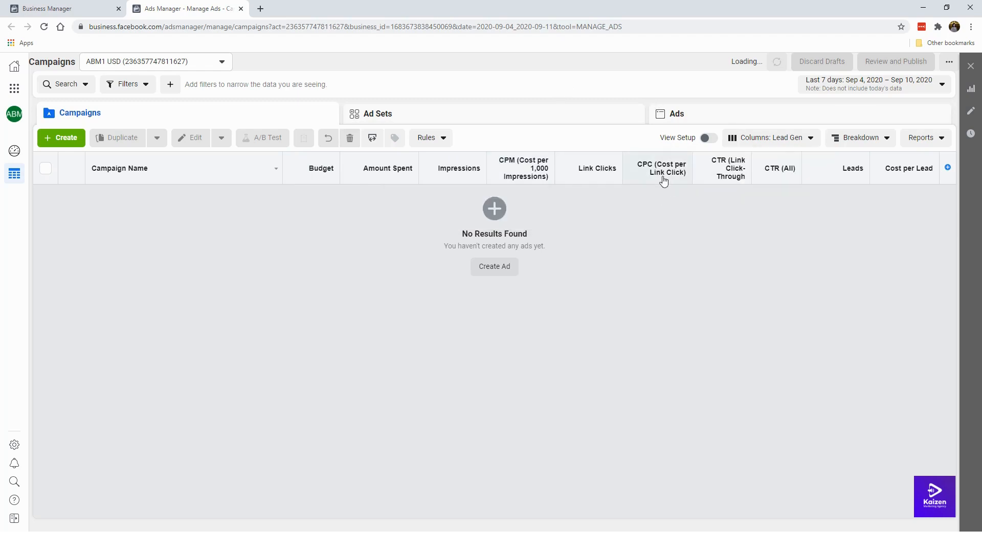
mouse_move(727, 181)
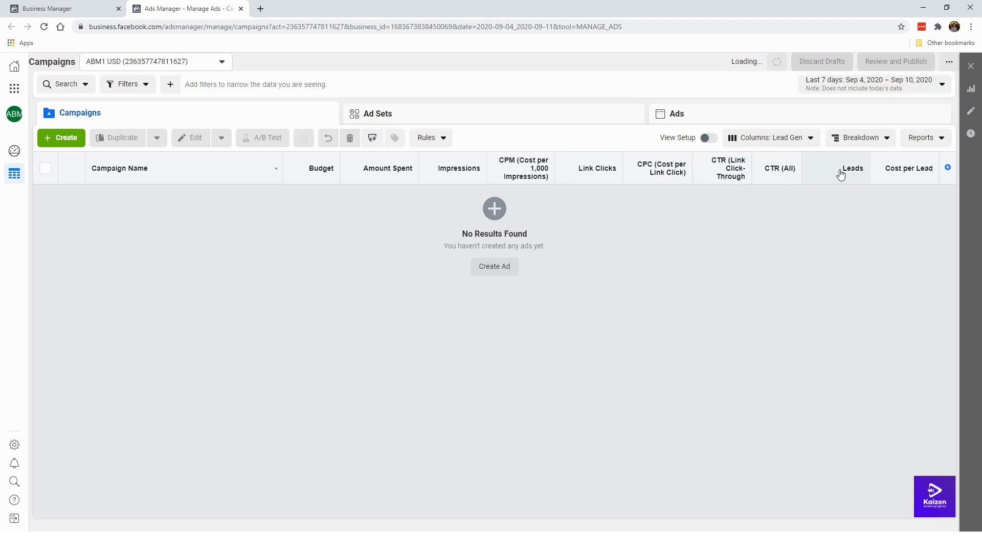
click(787, 146)
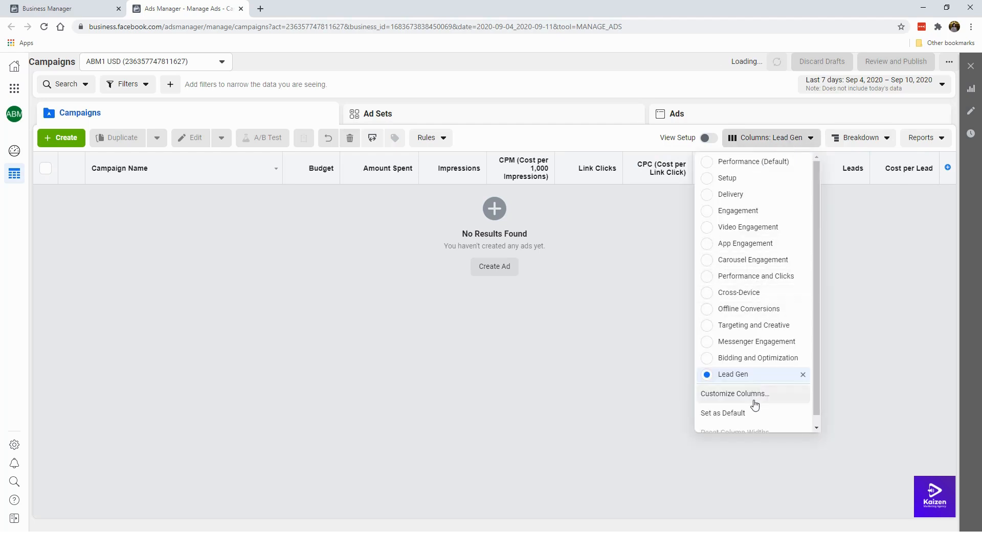
scroll(755, 407, down, 1)
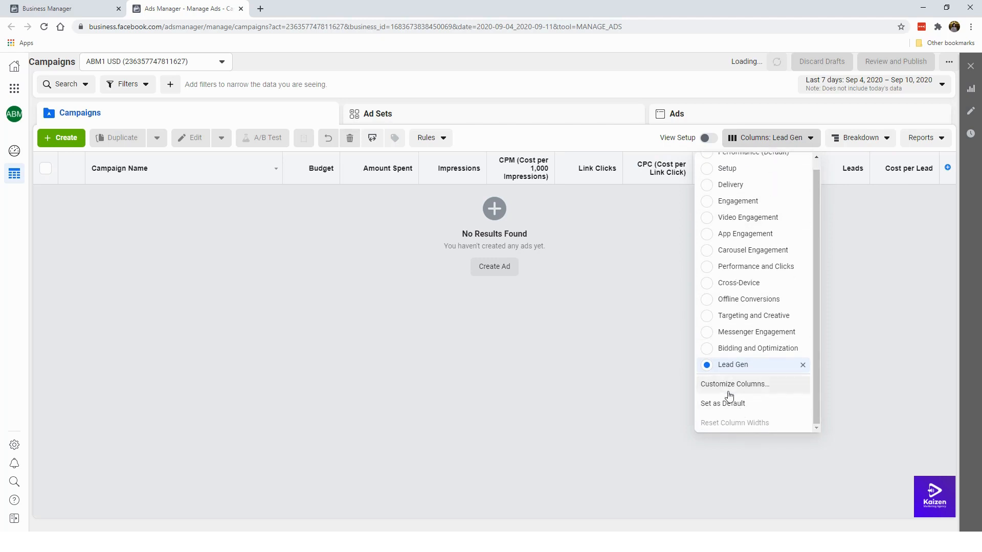
click(733, 408)
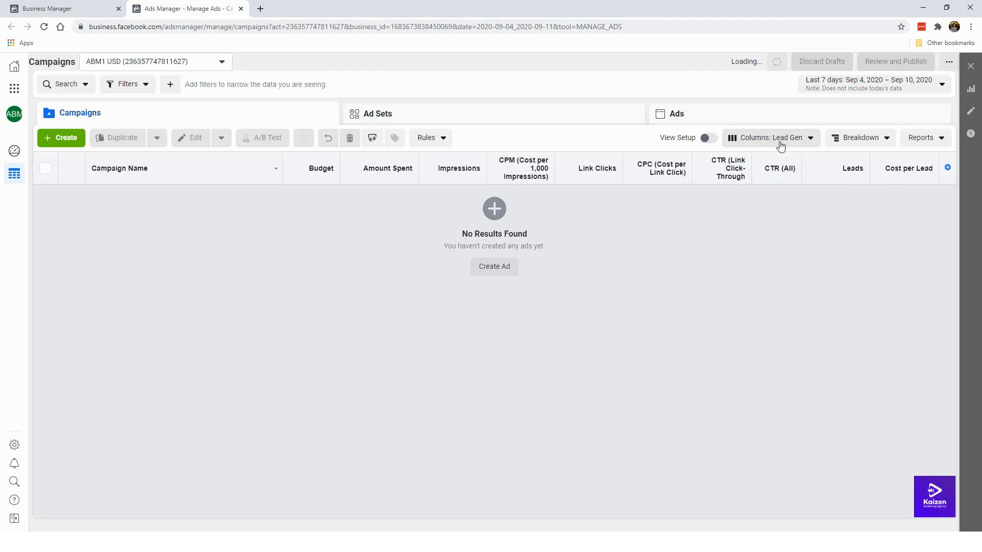
Reload the page and check which column preset is marked as default.
click(45, 30)
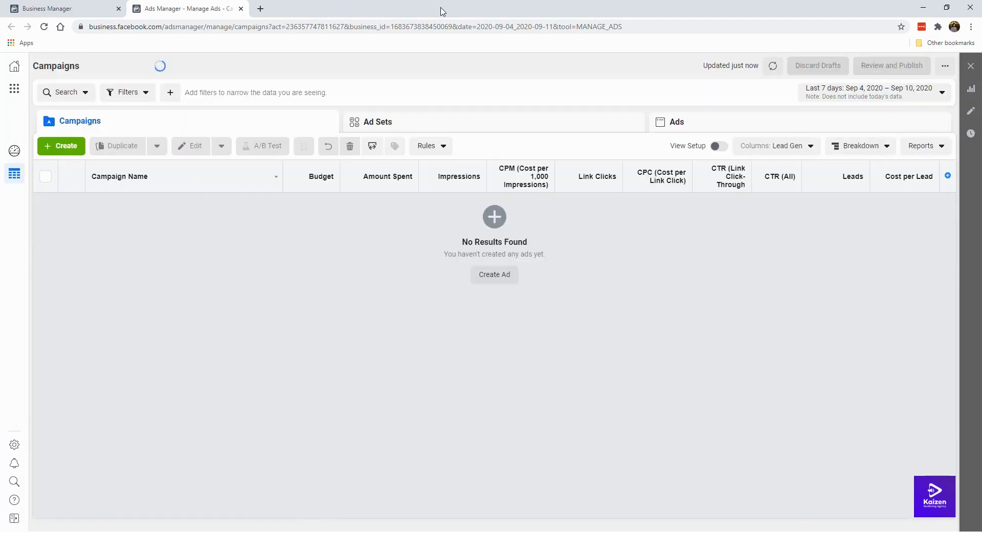
click(808, 147)
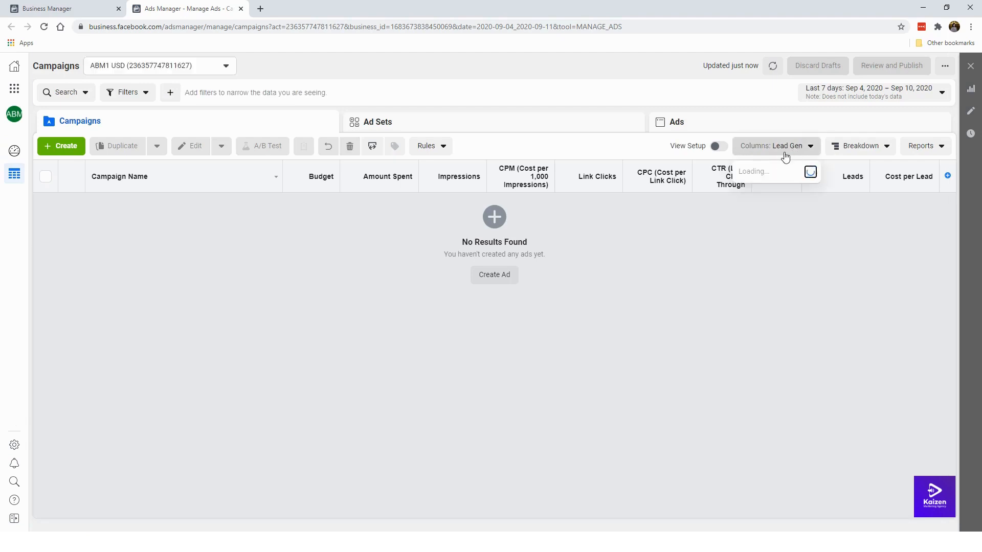
click(780, 149)
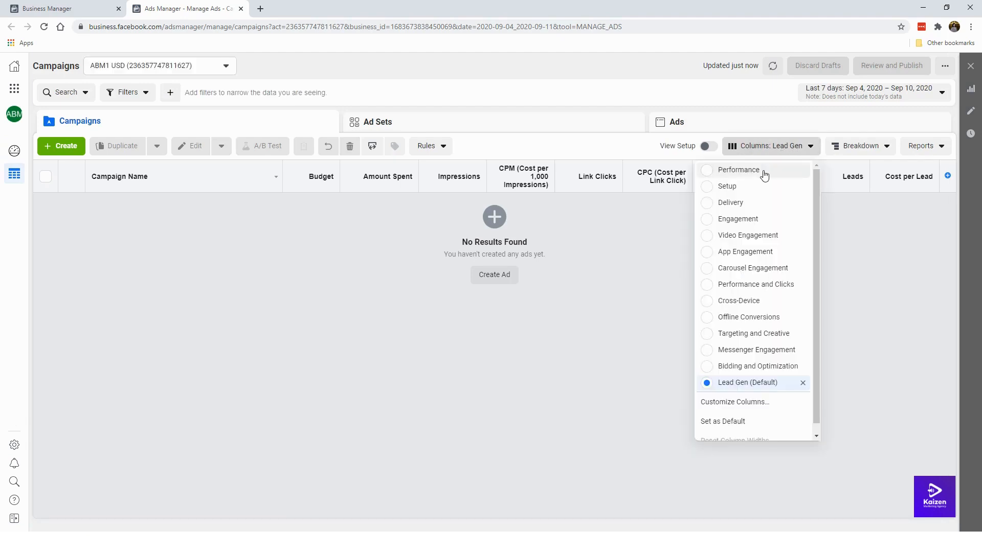
Switch the campaign table to the Performance column preset and back to Lead Gen.
click(764, 175)
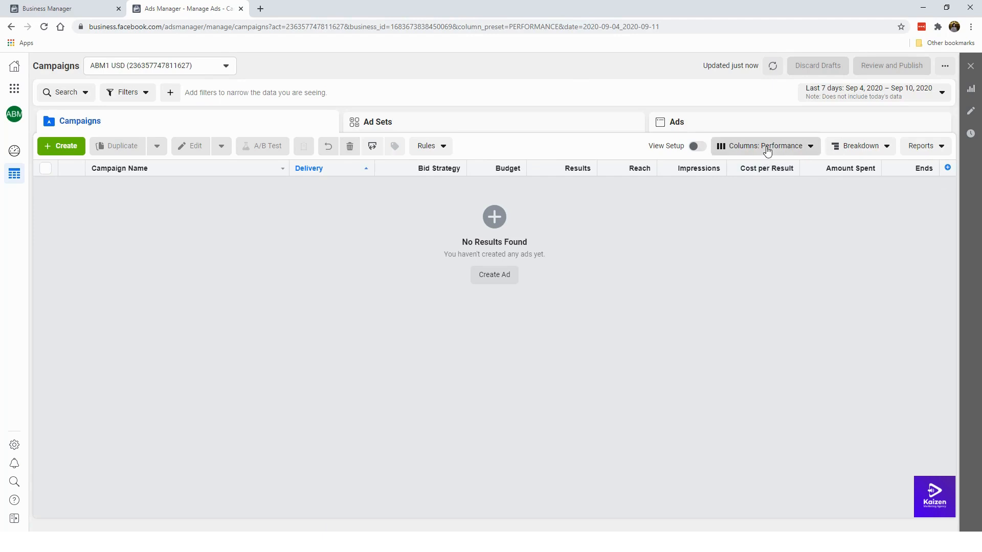
click(765, 148)
scroll(752, 266, down, 1)
click(738, 372)
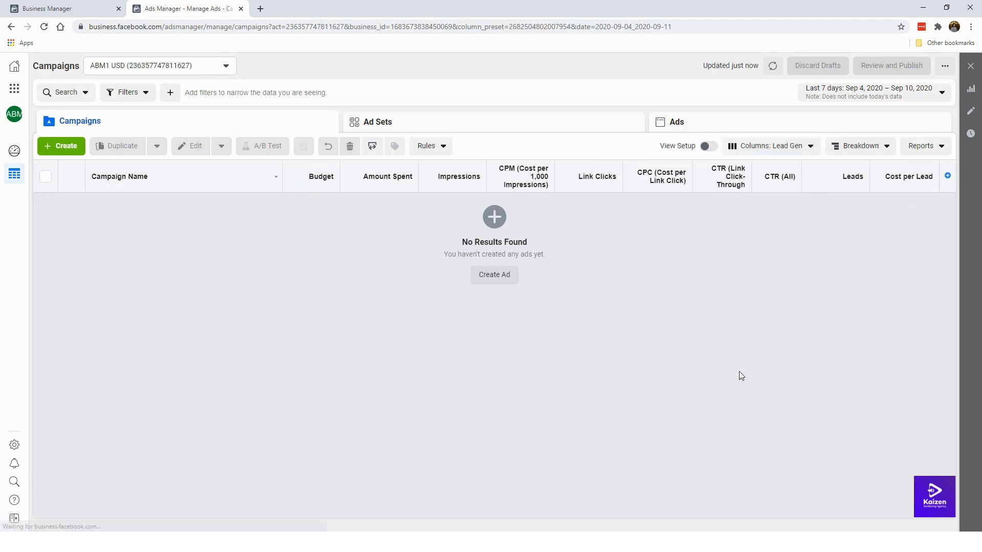
Reopen the column customization for the Lead Gen preset, review its selected columns, and close it without changes.
click(771, 152)
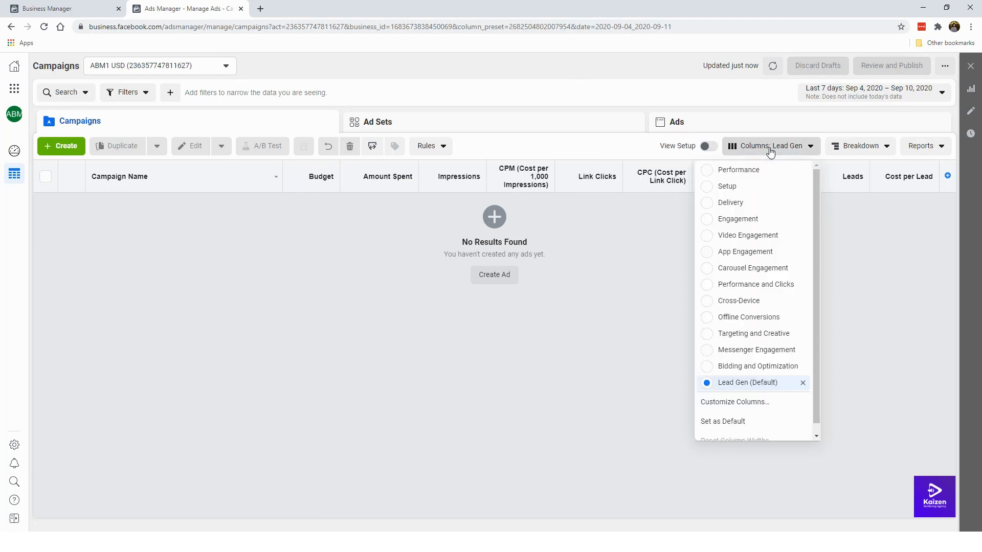
scroll(756, 291, down, 1)
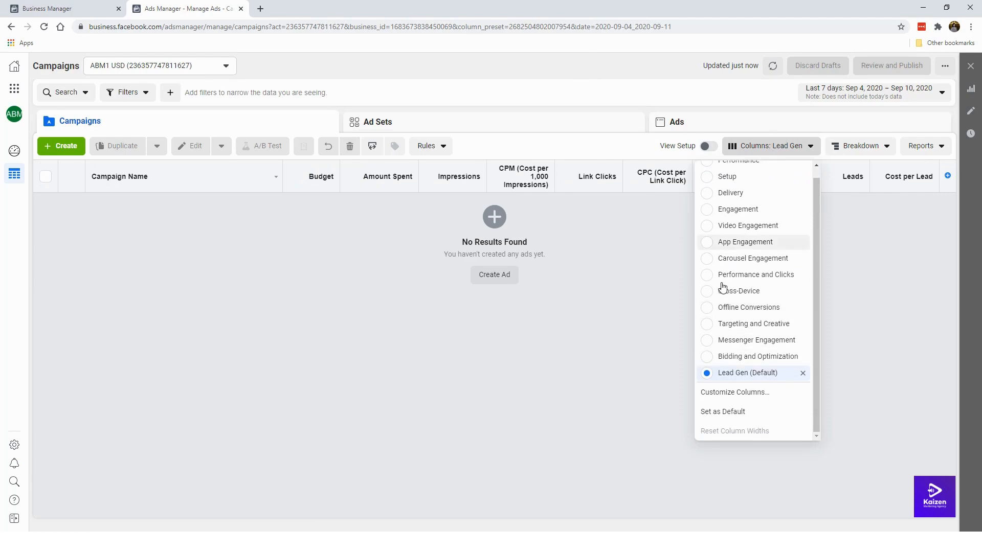
click(734, 391)
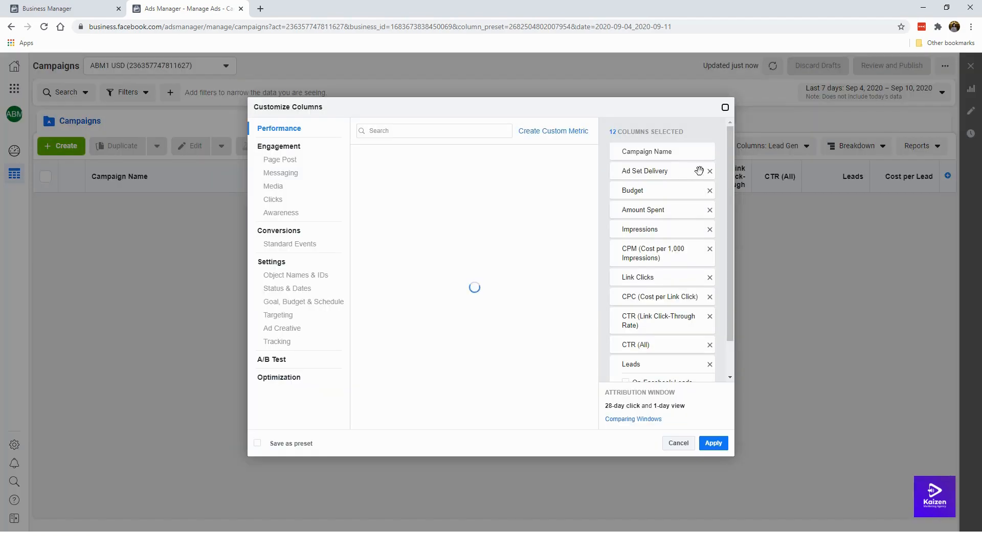
scroll(655, 248, down, 2)
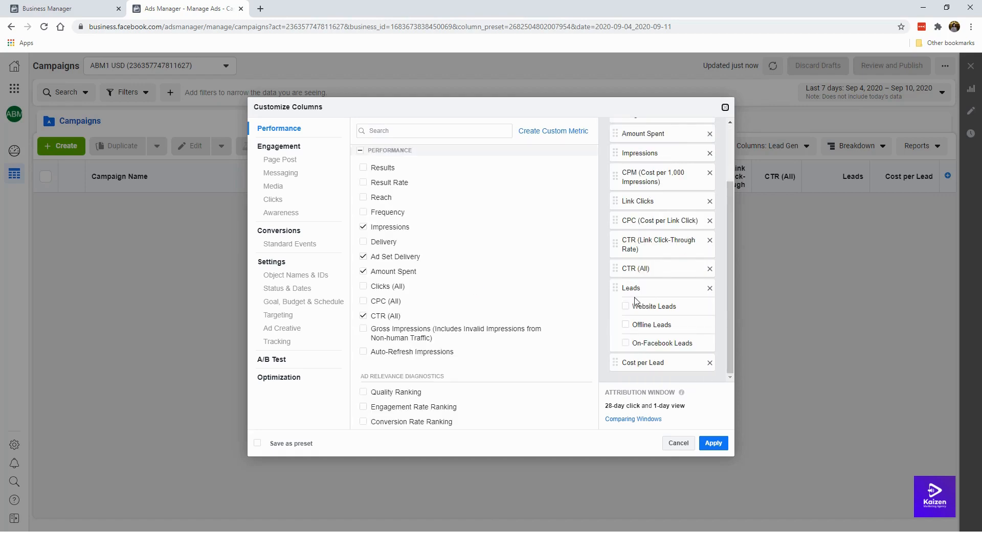
scroll(651, 197, up, 3)
scroll(670, 358, down, 3)
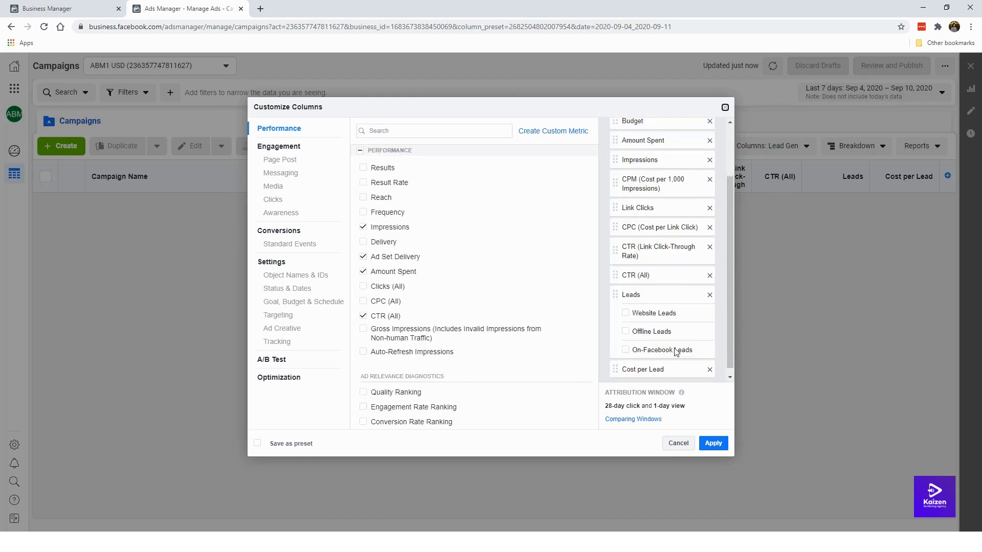
scroll(676, 352, down, 1)
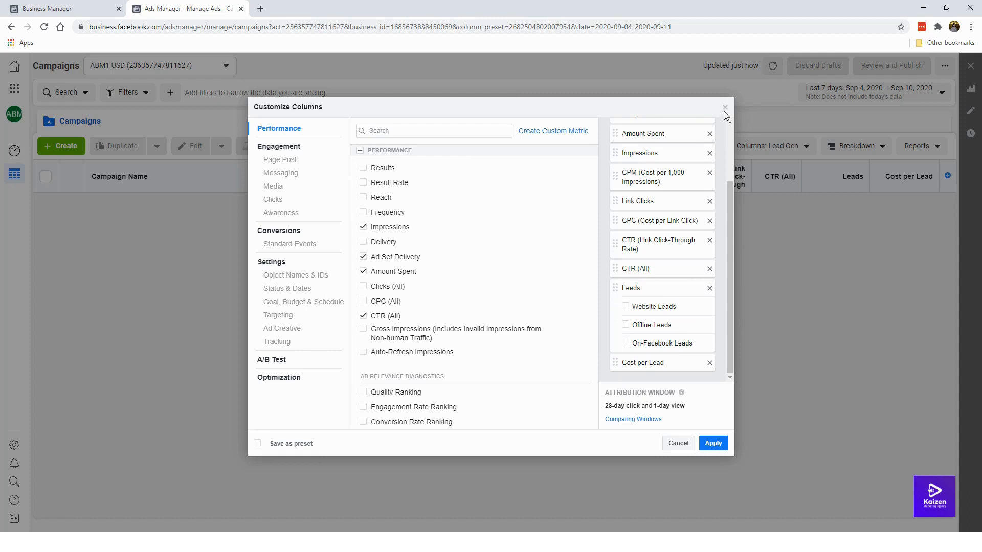
click(724, 109)
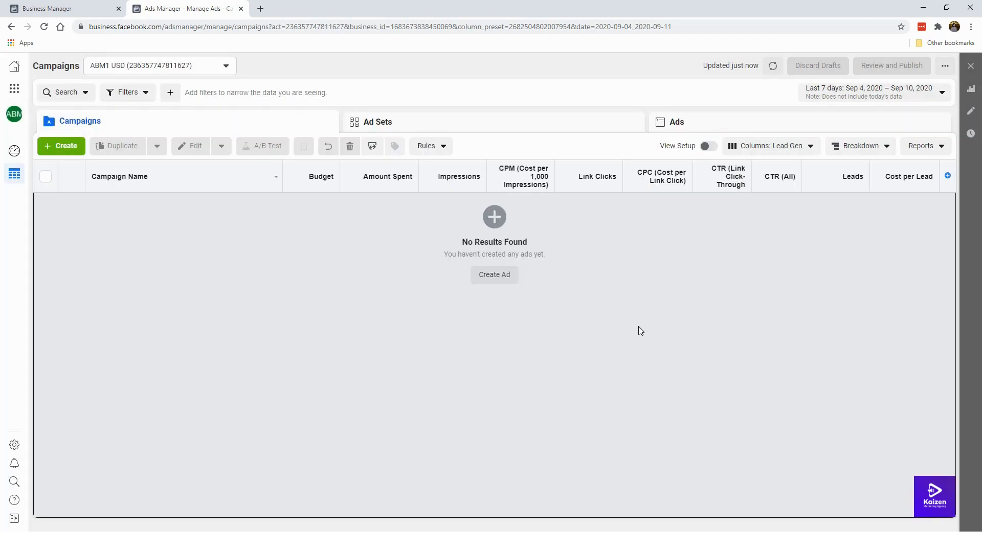